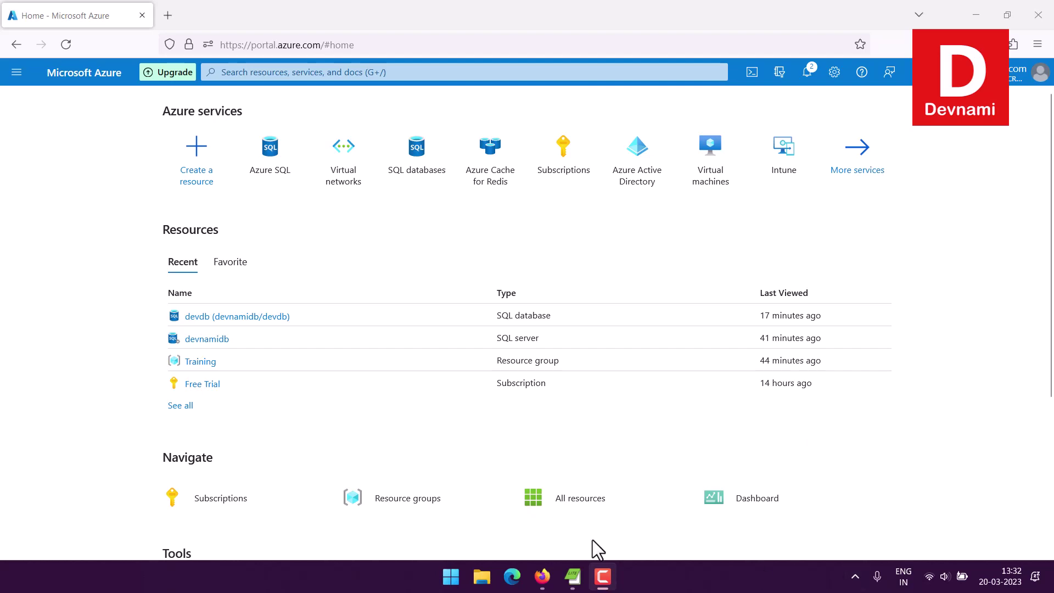
Search the Start menu for 'SQL Server' and launch SQL Server Management Studio 18.
click(450, 576)
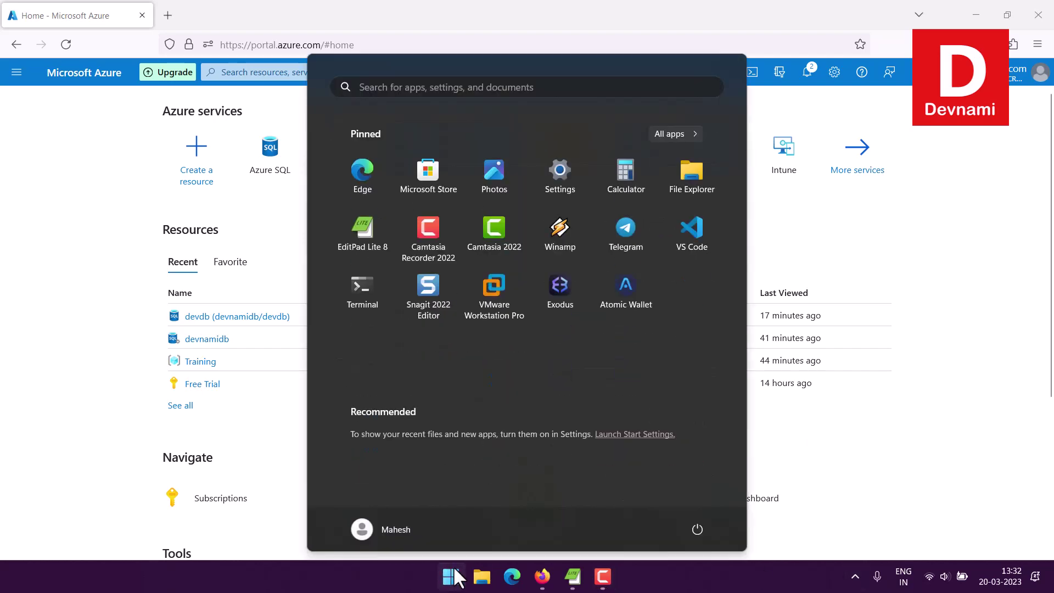
click(412, 88)
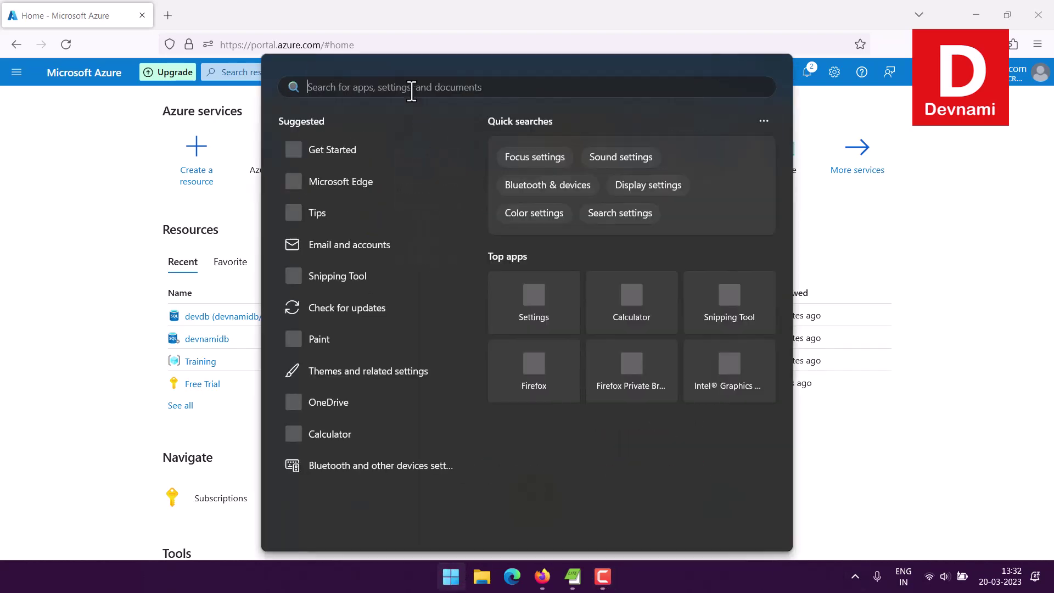
text(SQL Ser)
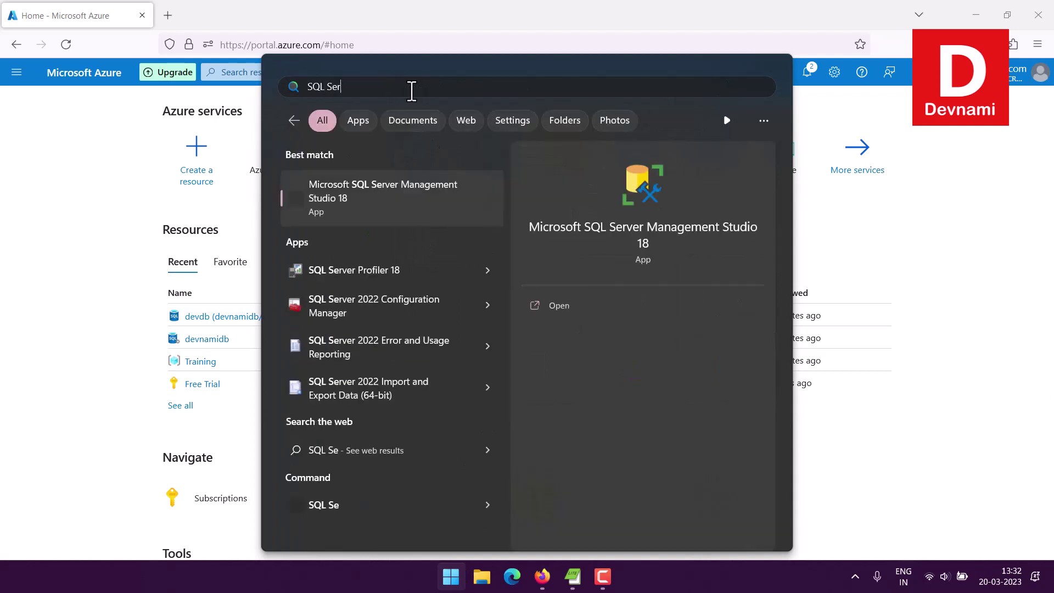
text(ver)
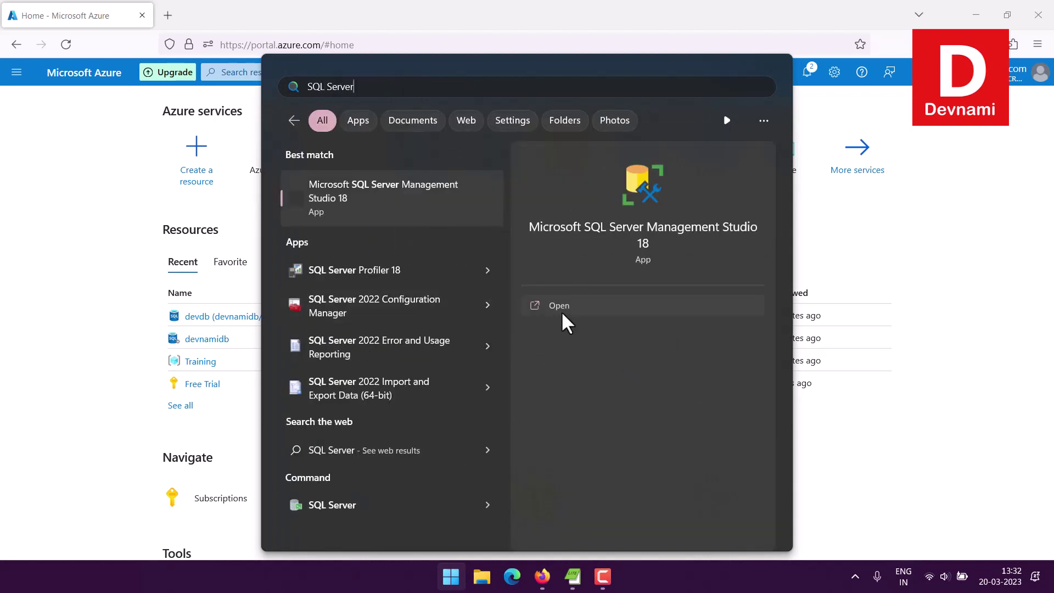
click(137, 298)
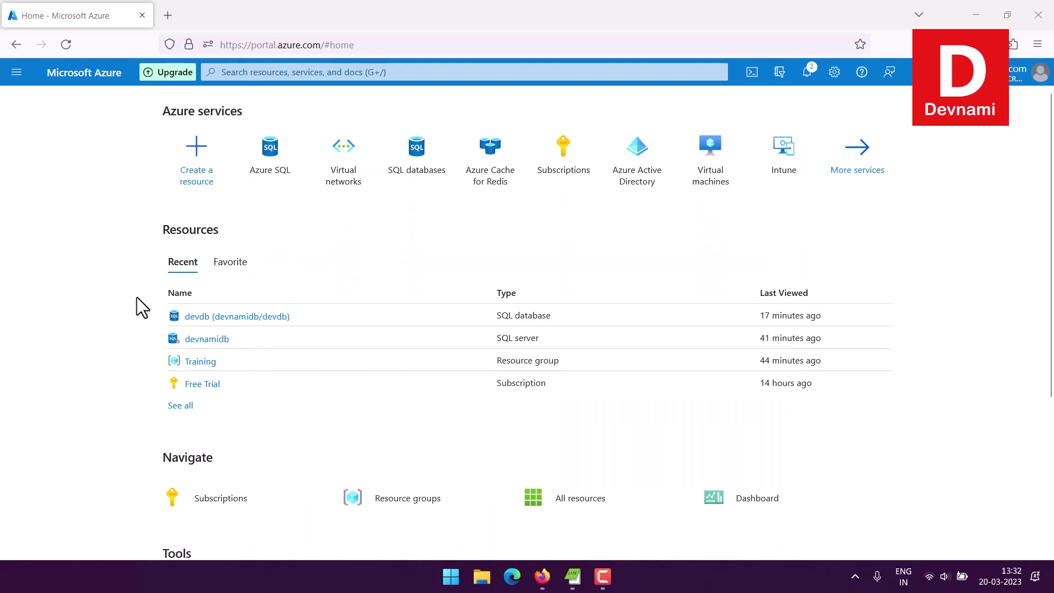
Open the Azure SQL resource list from All services in the portal menu.
scroll(130, 291, down, 4)
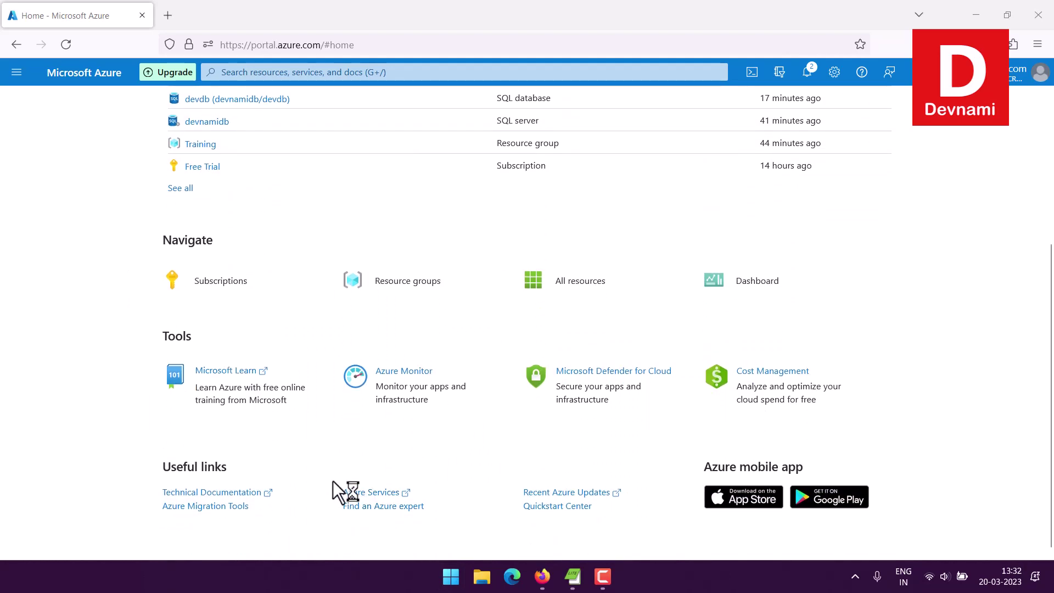
scroll(114, 371, up, 4)
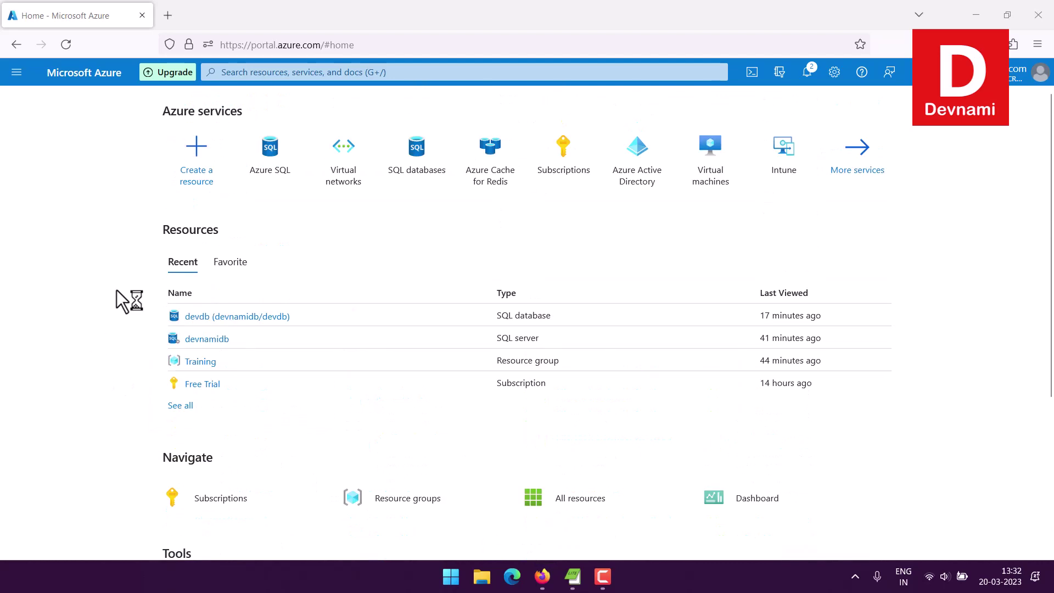
click(17, 72)
click(47, 165)
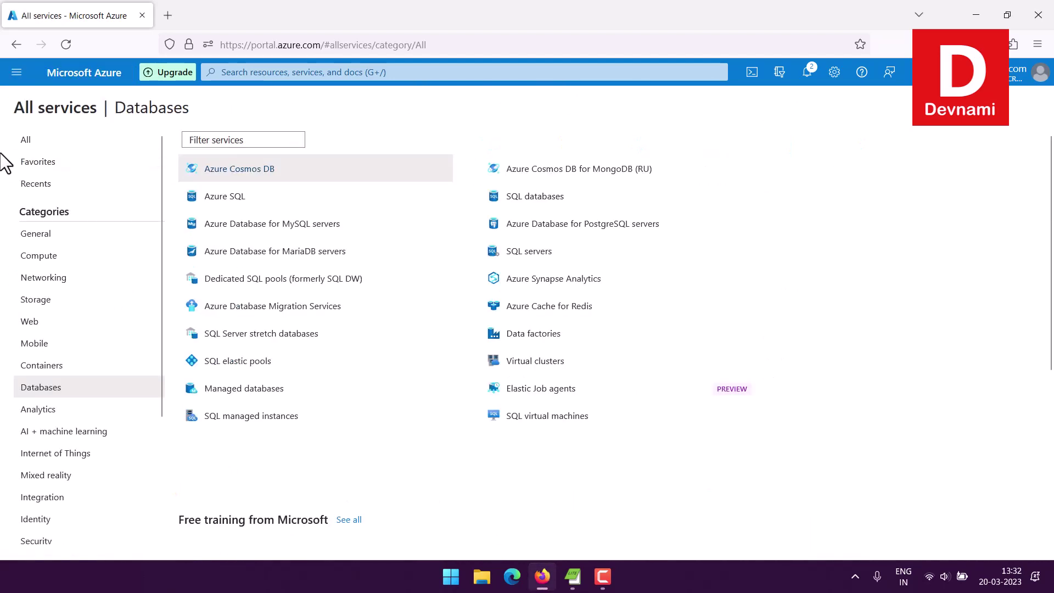
click(228, 199)
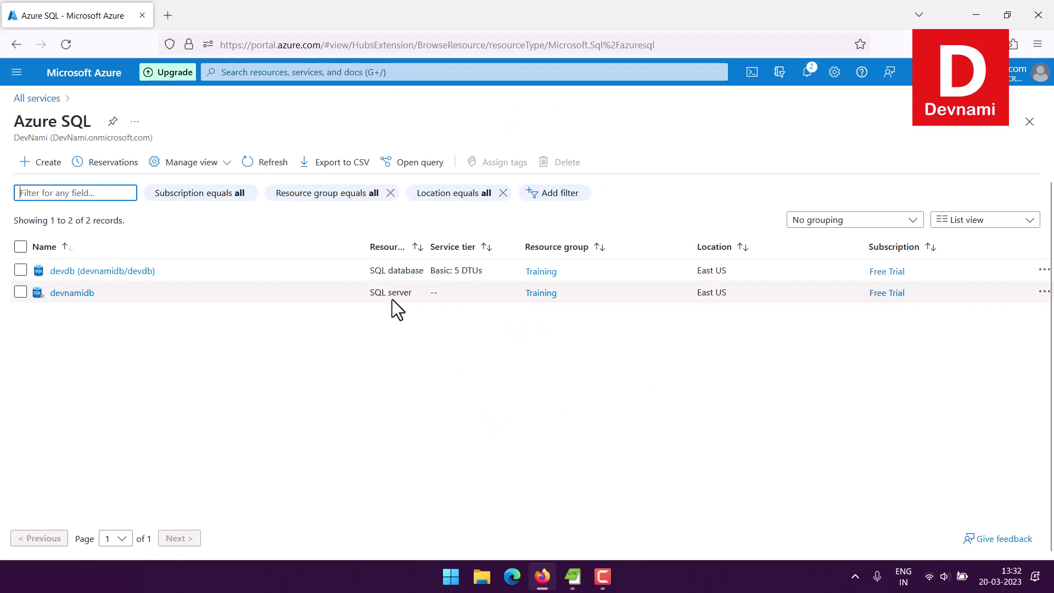
Highlight devnamidb's SQL server type and devdb's 5 DTUs service tier in the list.
drag(371, 292, 419, 272)
click(412, 303)
click(421, 273)
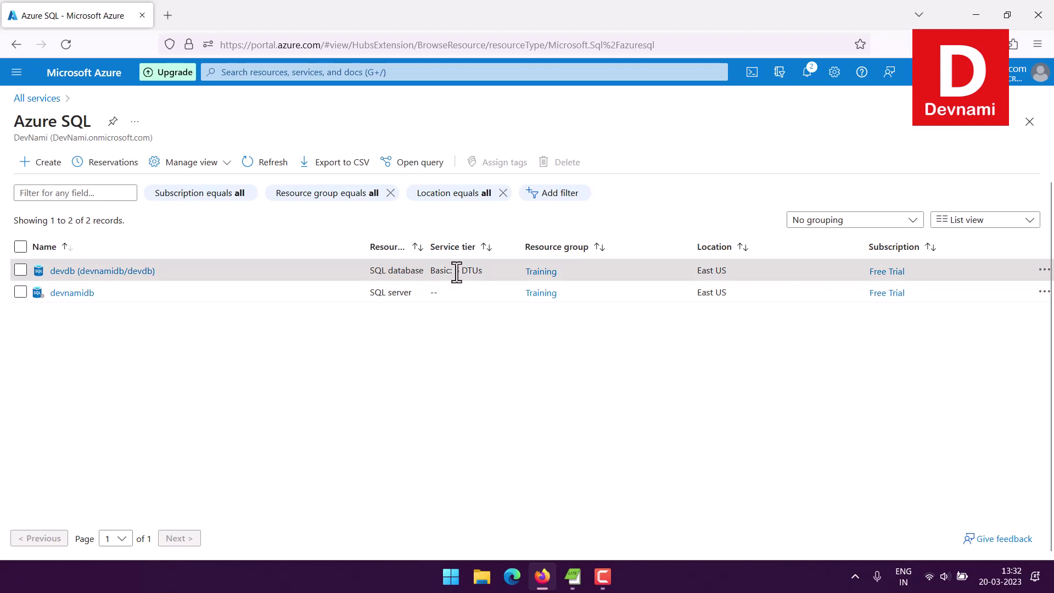
drag(454, 271, 482, 270)
click(481, 272)
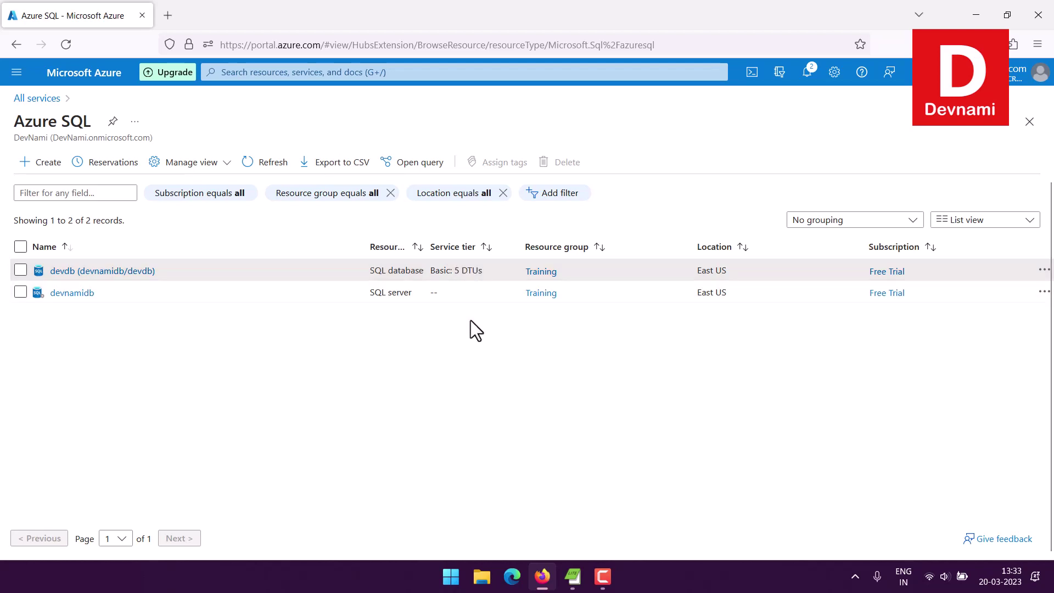
Start a new Azure SQL resource, keeping Single database and Single instance resource types.
click(25, 168)
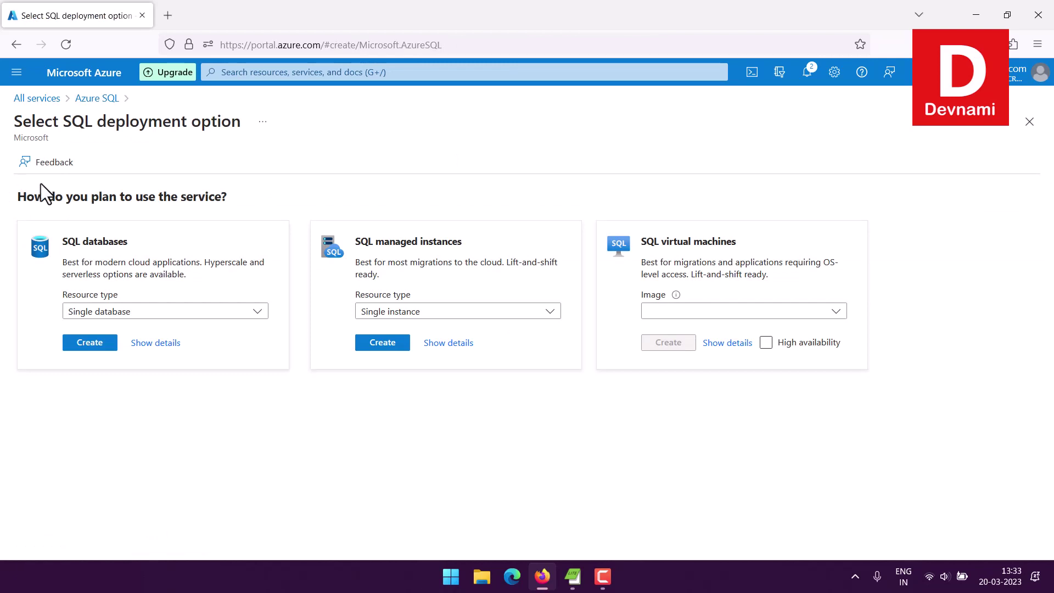
click(154, 313)
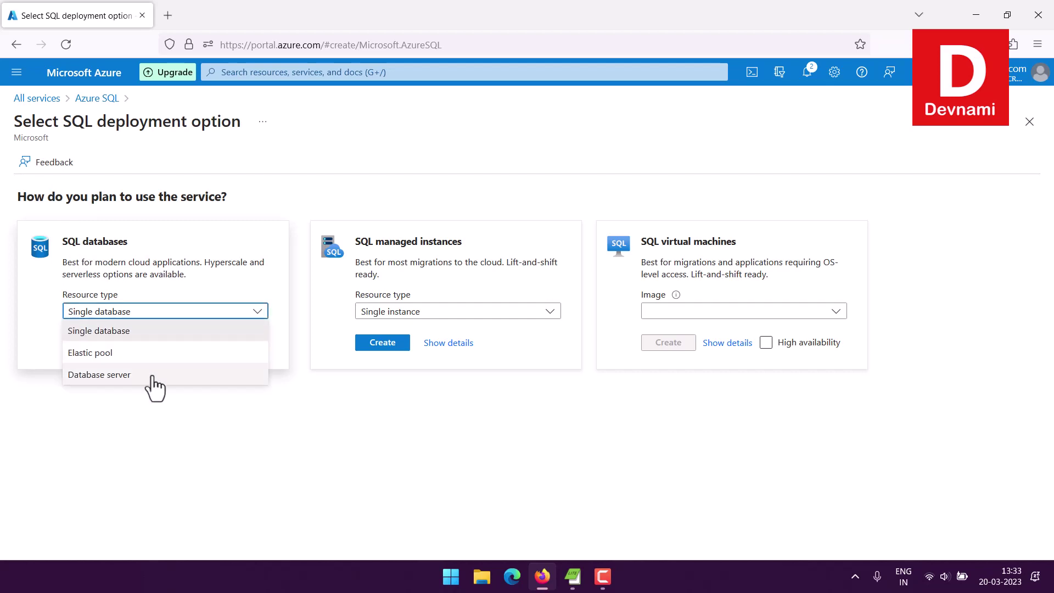
click(263, 203)
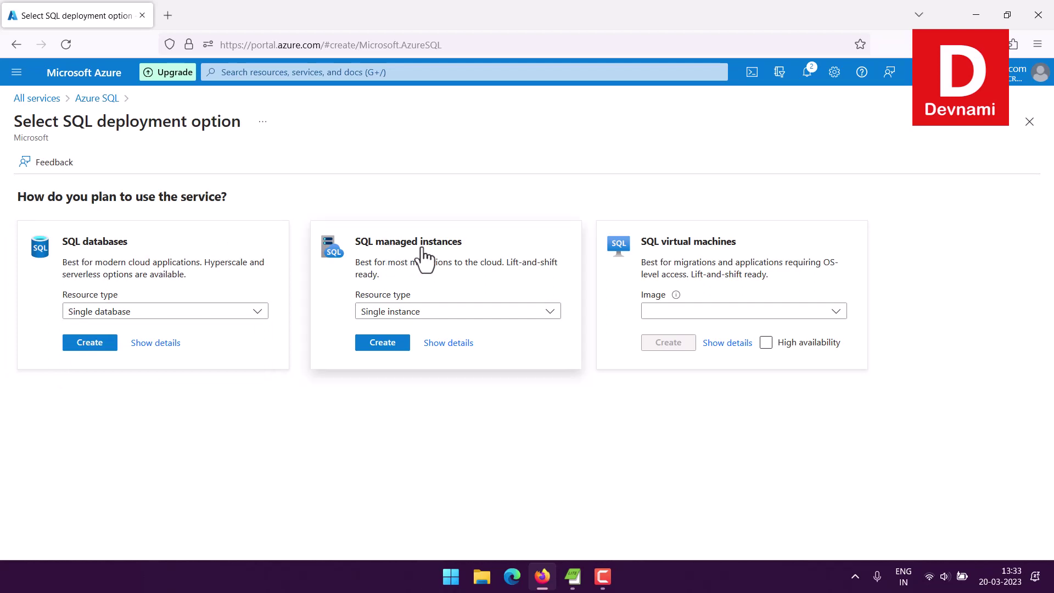
click(447, 312)
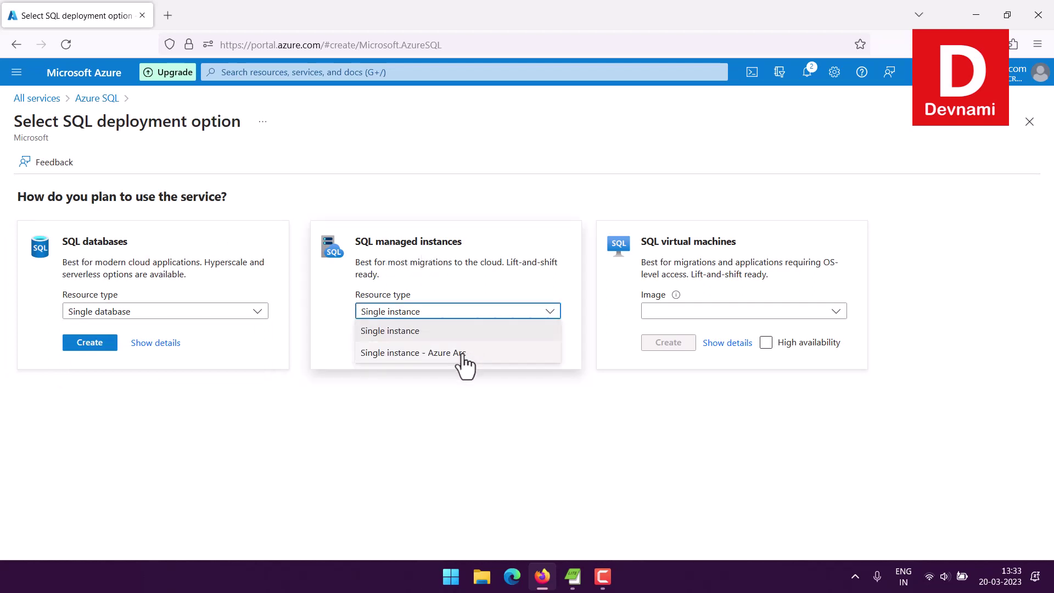
click(447, 332)
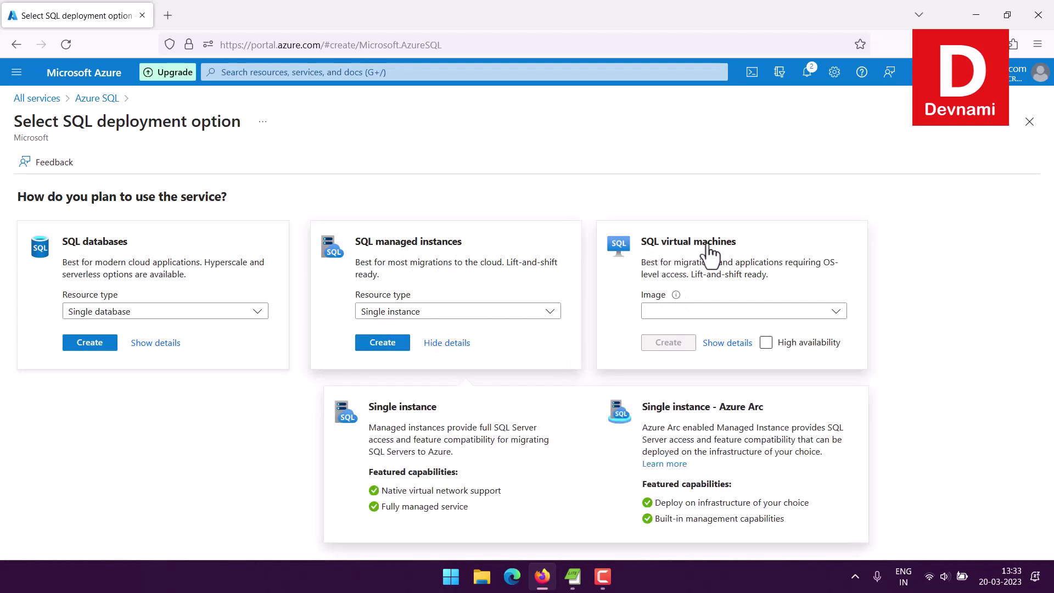
Show details for SQL virtual machine images and SQL database options, highlighting Single database capabilities.
click(739, 258)
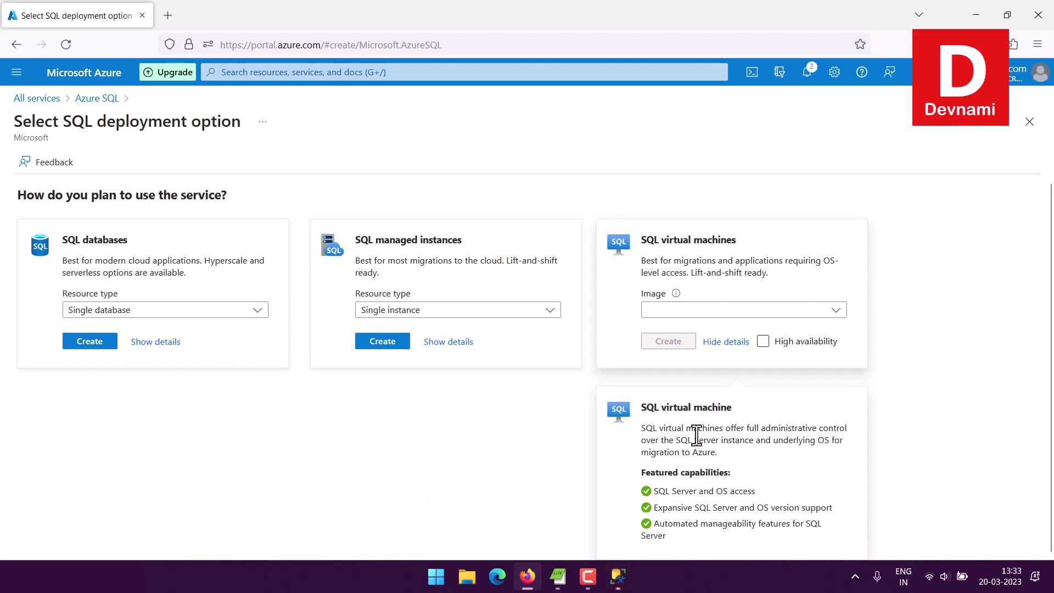
click(669, 312)
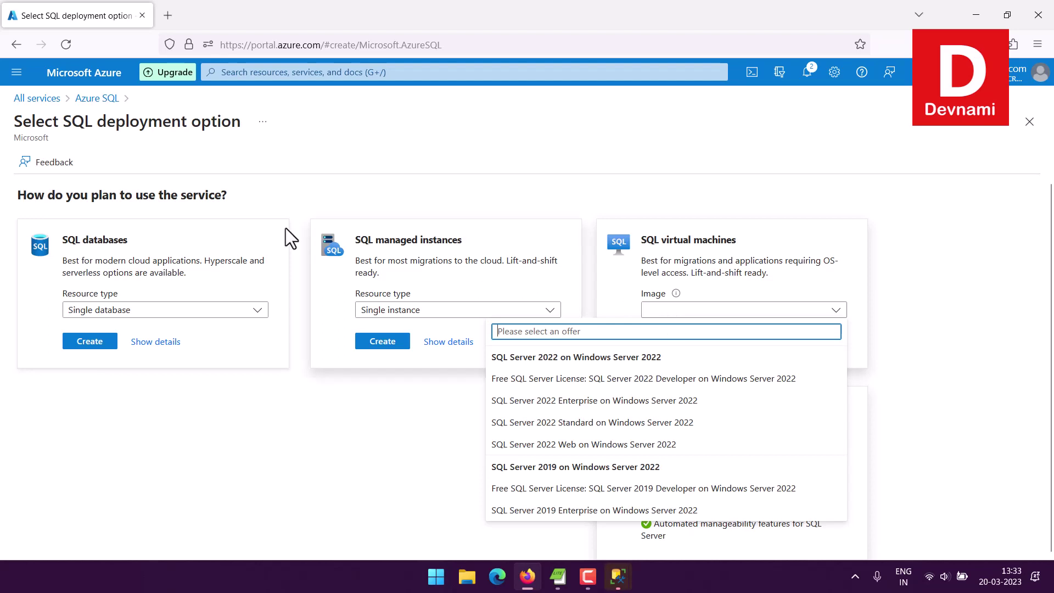
click(195, 194)
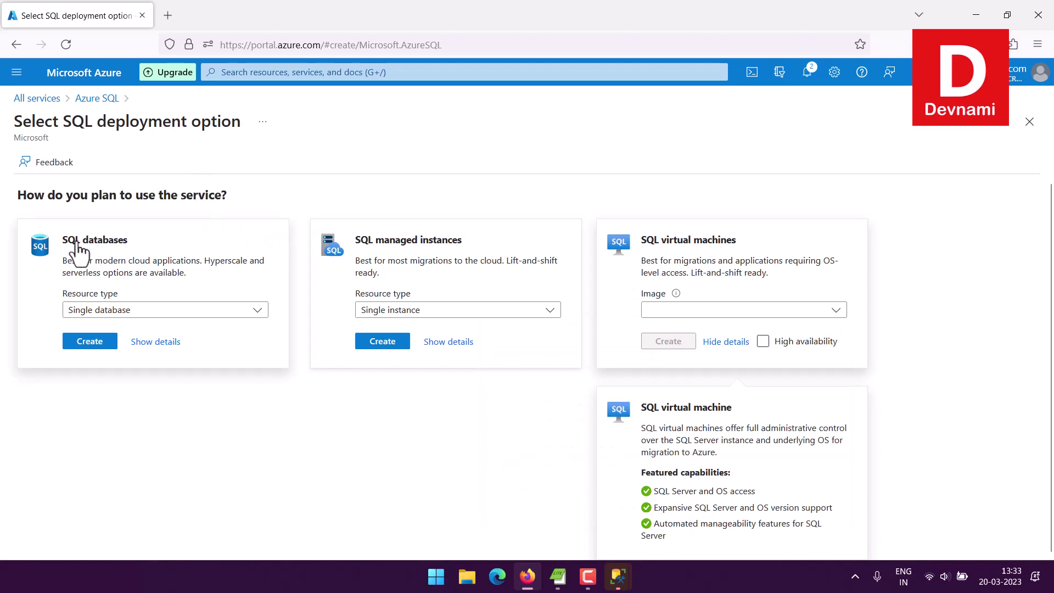
click(109, 254)
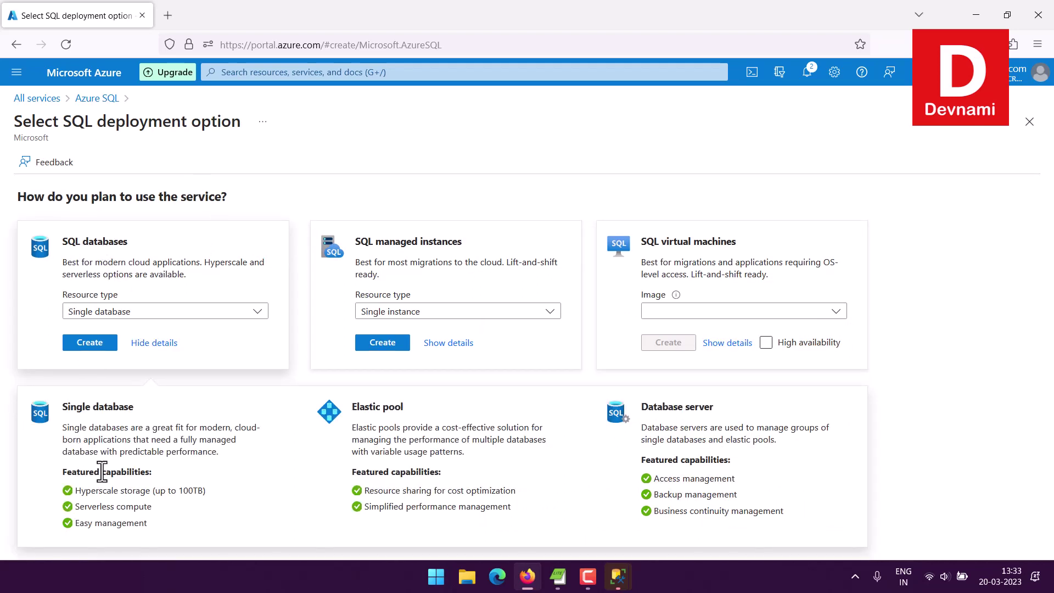
drag(97, 505, 158, 521)
click(156, 522)
Begin creating a single SQL database in the Training resource group.
click(73, 341)
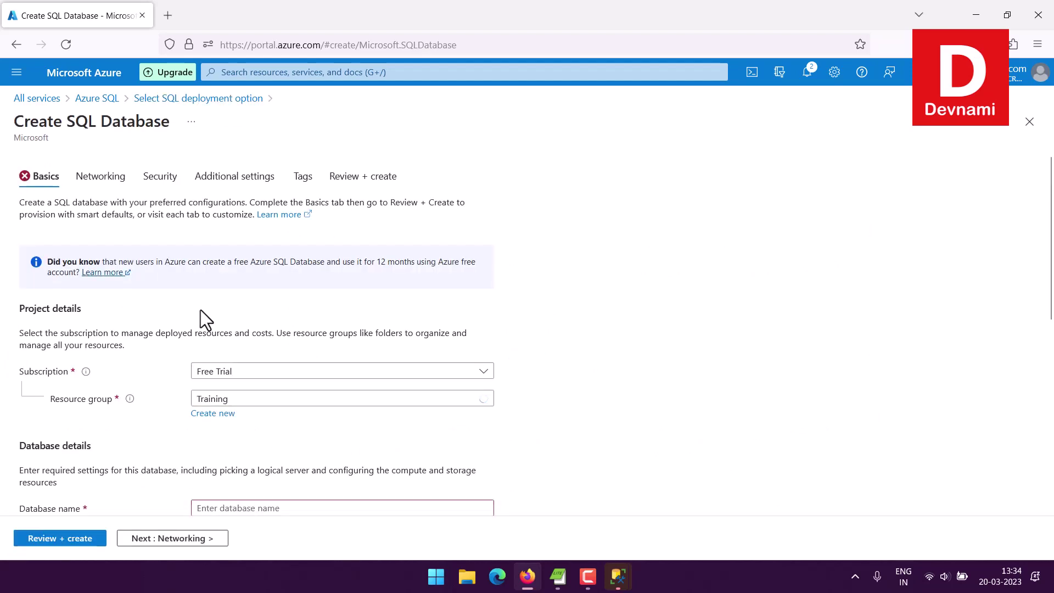
scroll(251, 285, down, 2)
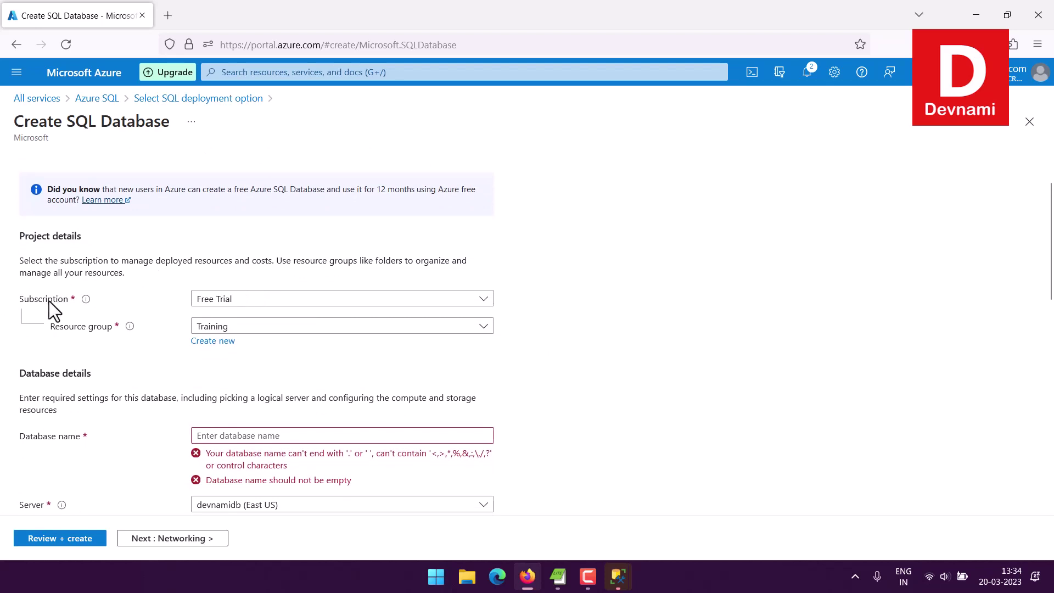
click(245, 328)
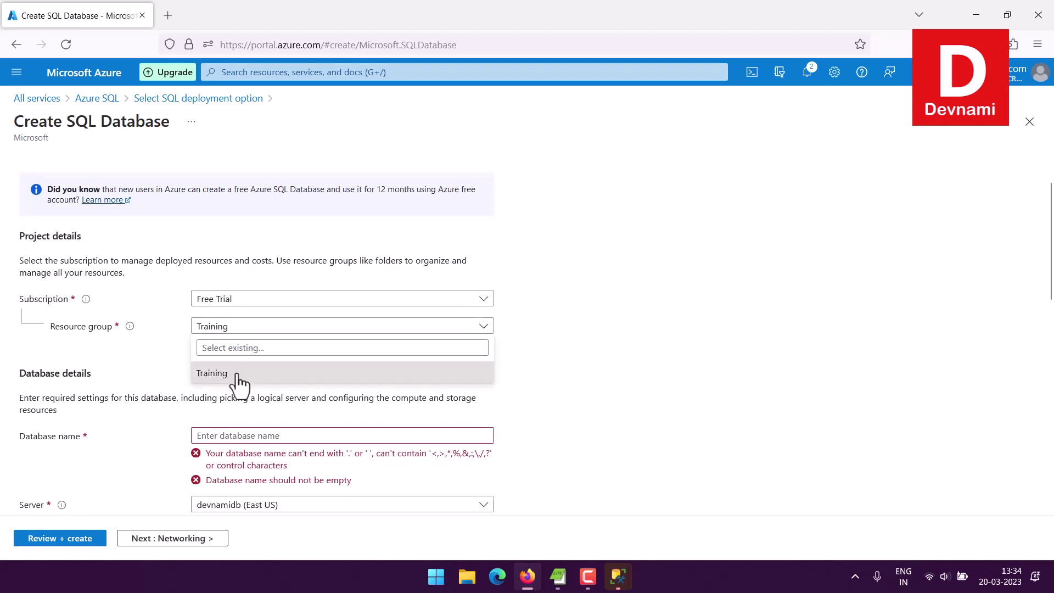
click(236, 373)
Name the database 'zssdwa' and open the Compute + storage configuration.
scroll(127, 345, down, 4)
click(242, 291)
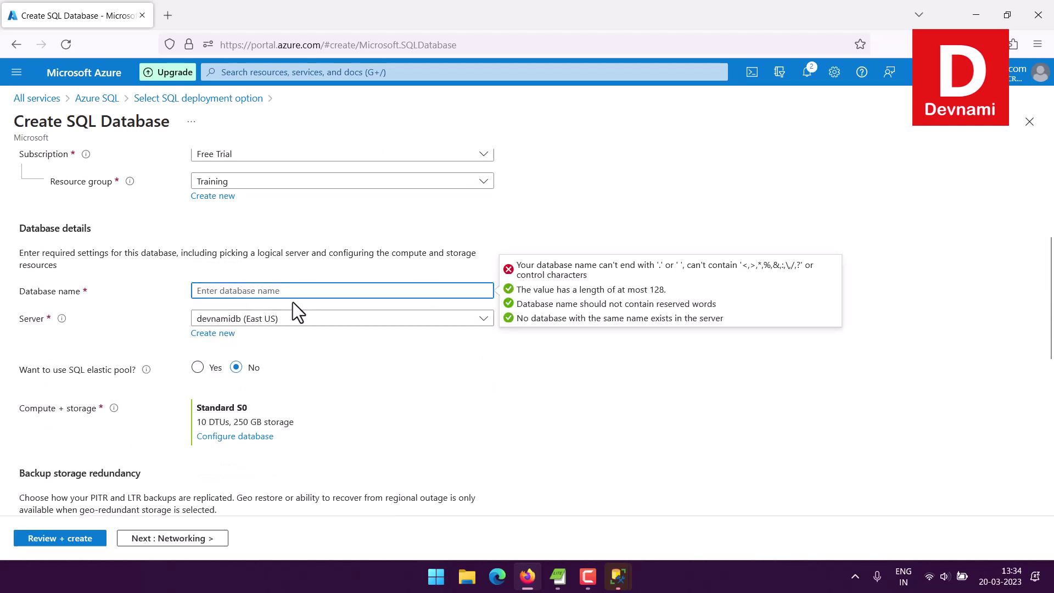
text(zssdwa)
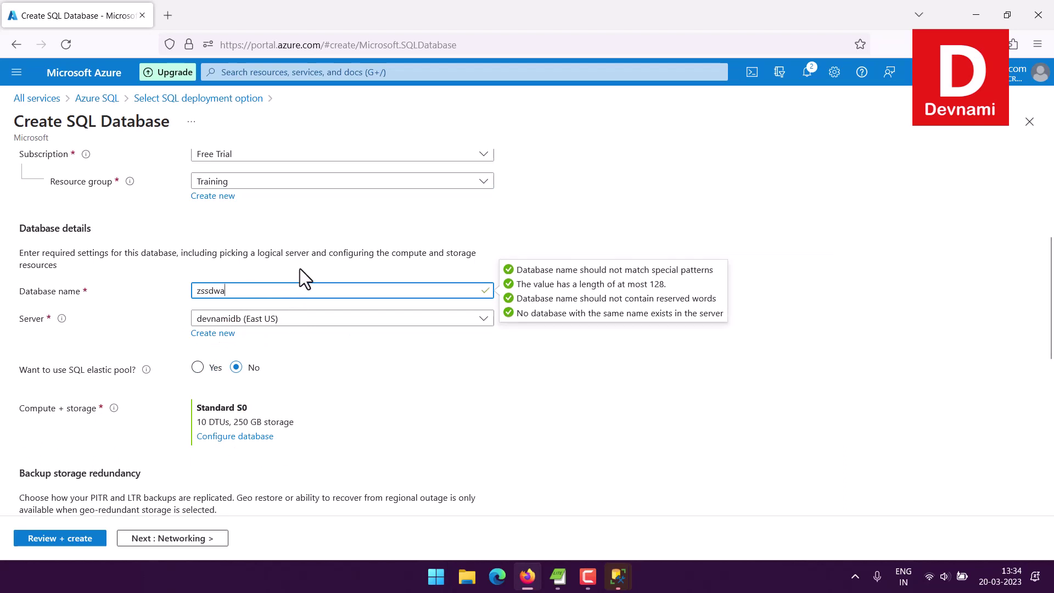
click(388, 259)
scroll(388, 259, down, 2)
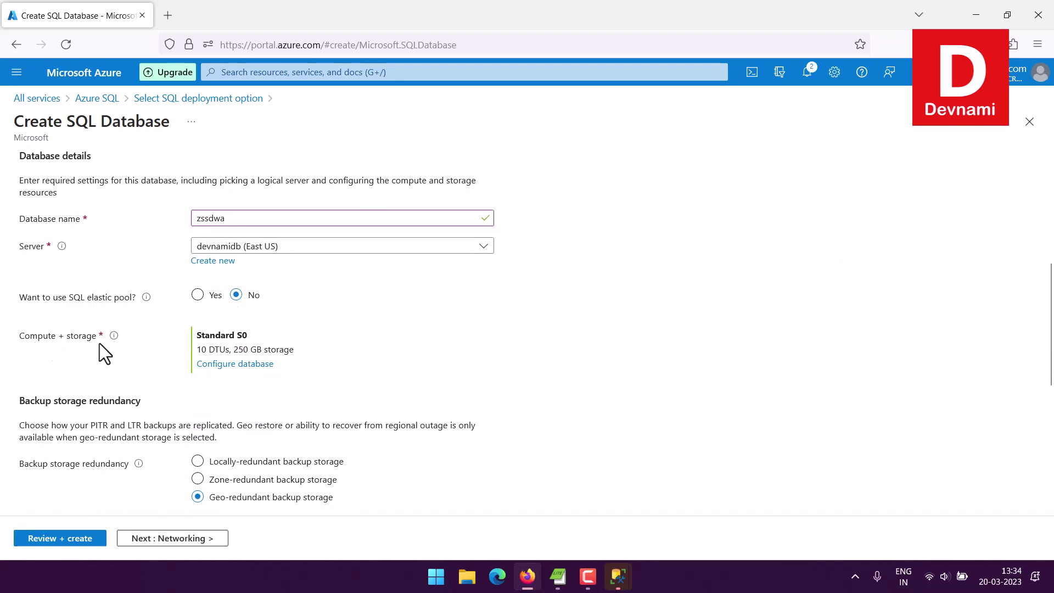
click(240, 365)
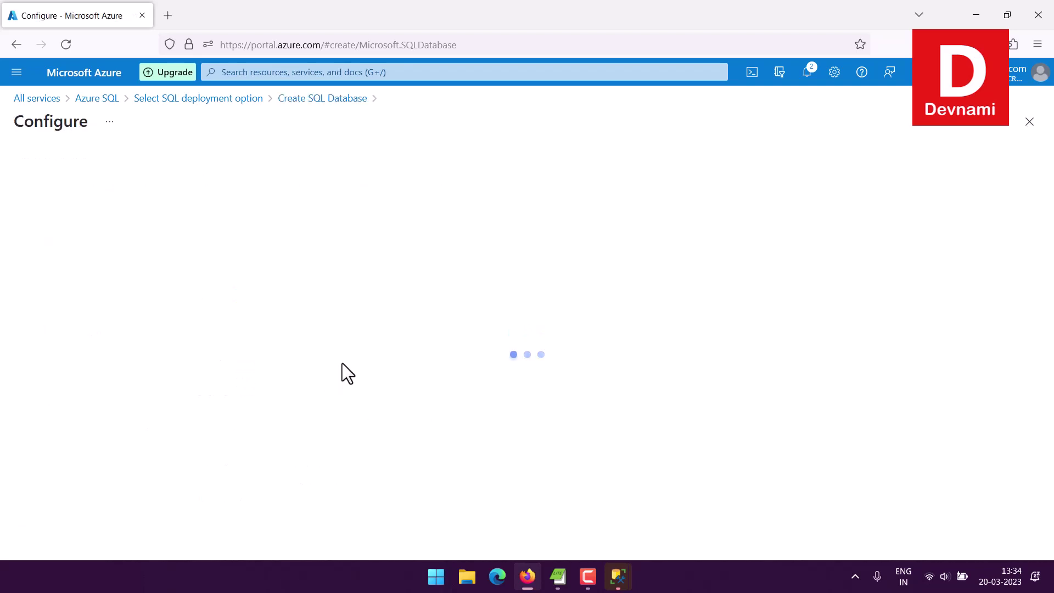
Select the Basic service tier and apply the compute configuration.
click(302, 268)
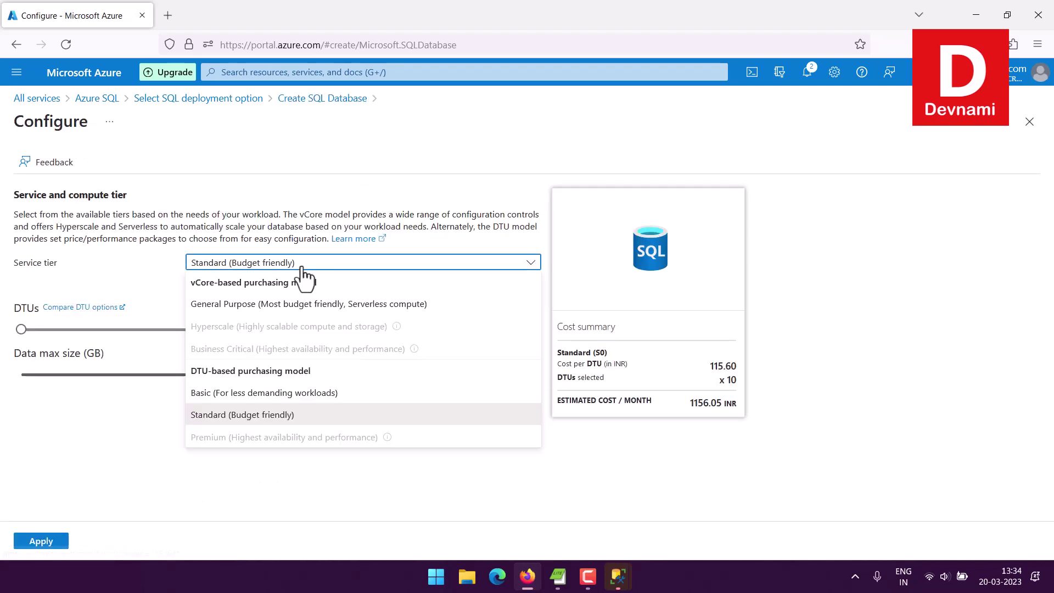
click(92, 310)
key(Up)
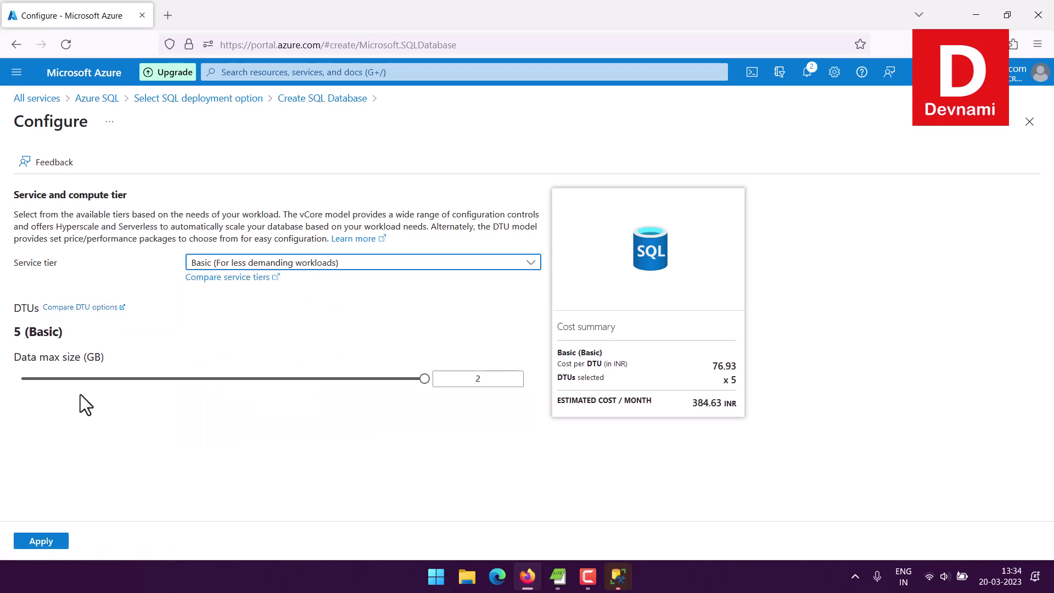
click(63, 542)
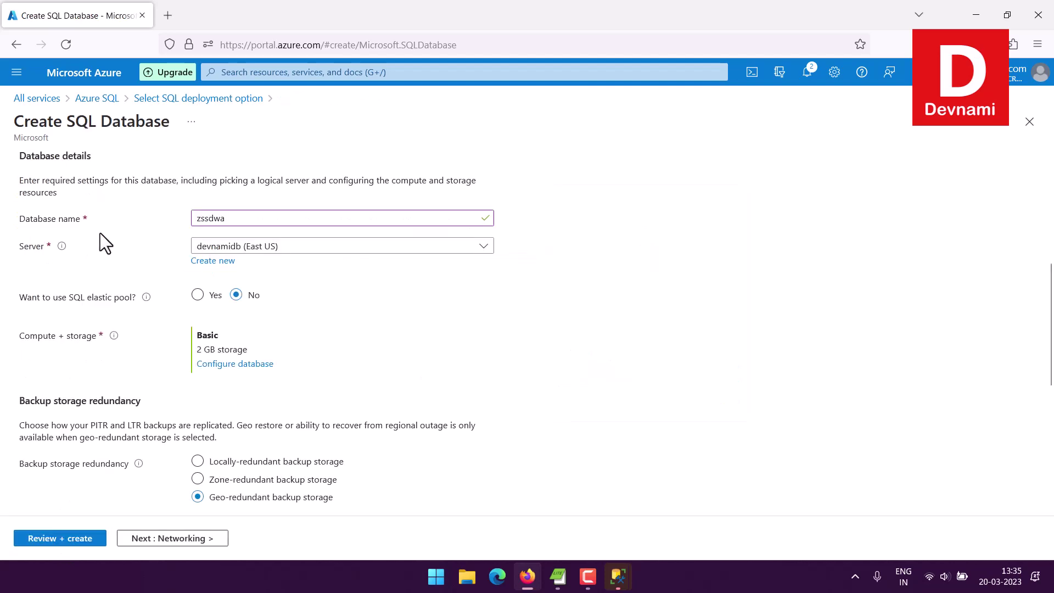
Set backup storage redundancy to Locally-redundant.
scroll(190, 223, down, 4)
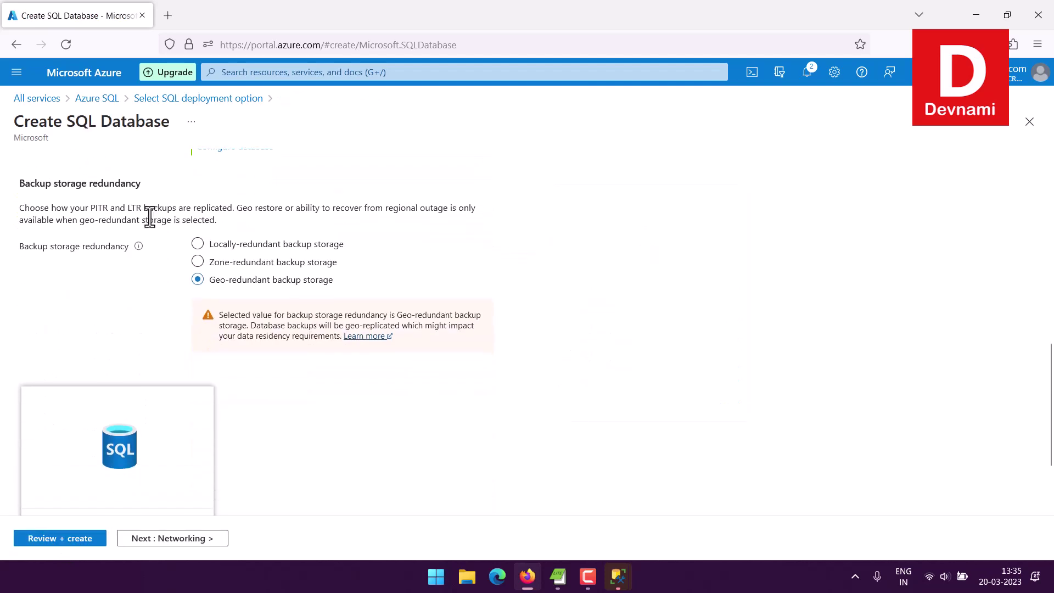
scroll(148, 215, up, 3)
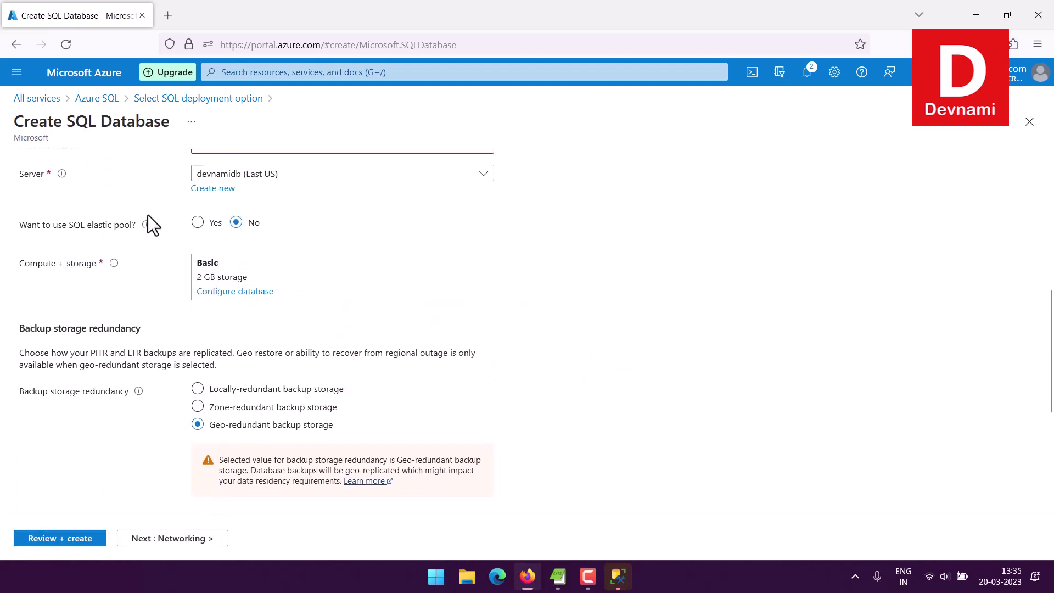
scroll(281, 275, down, 3)
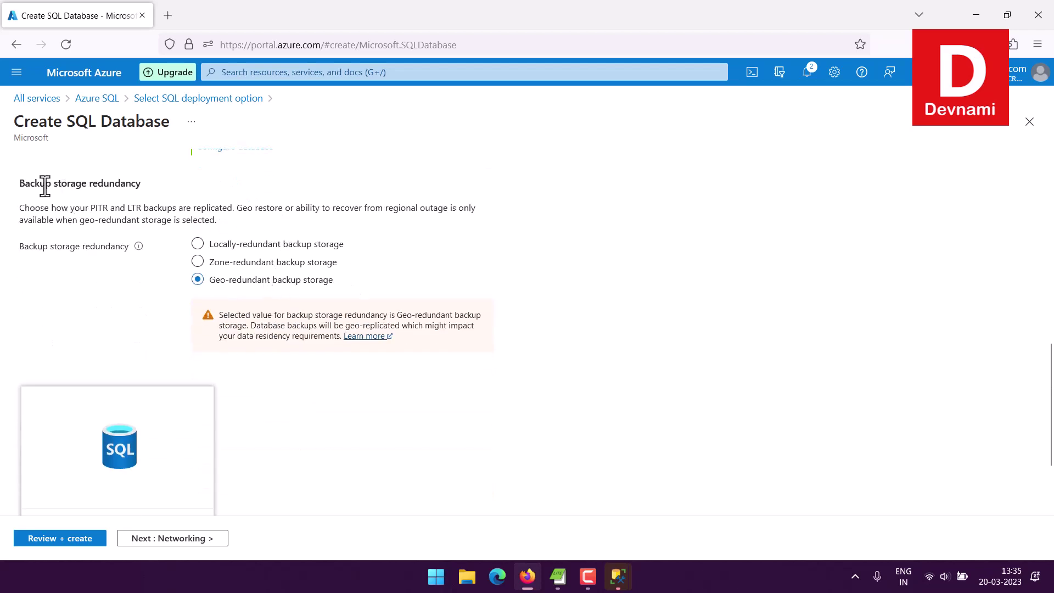
drag(18, 183, 148, 186)
click(150, 185)
click(198, 243)
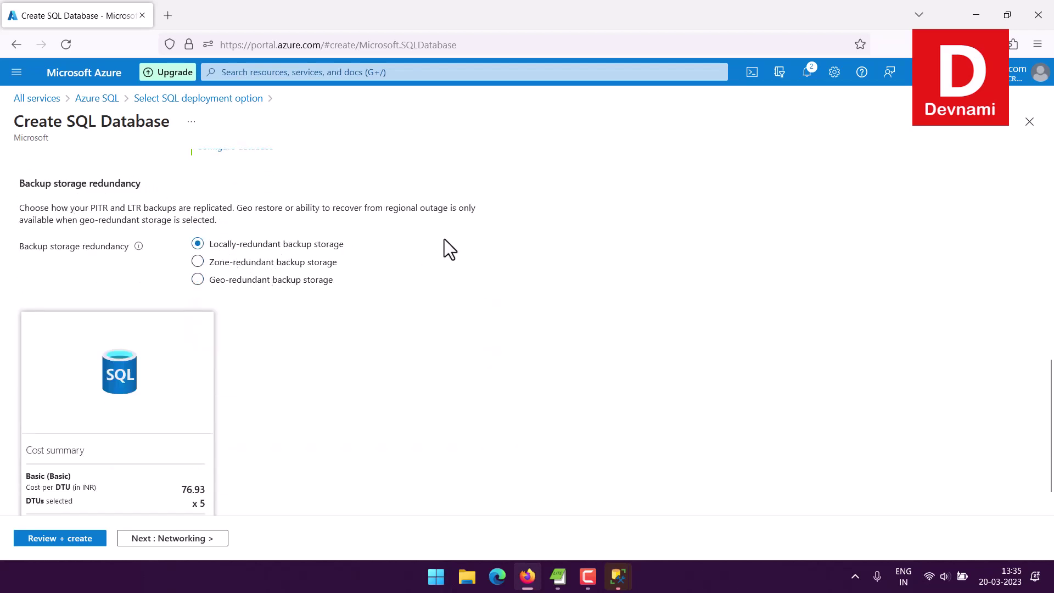
scroll(446, 237, down, 1)
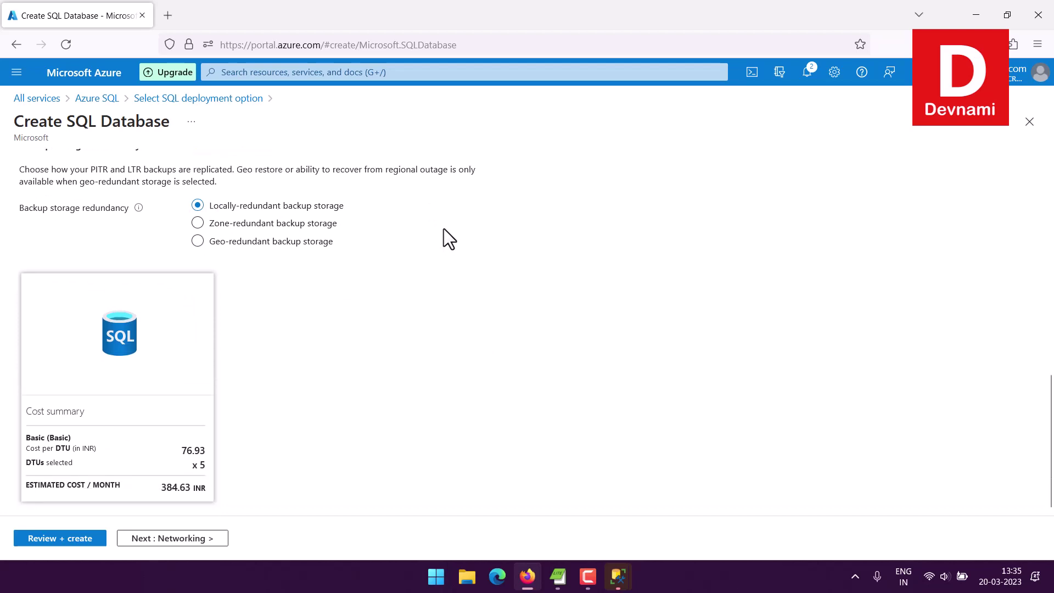
On Networking, set 'Add current client IP address' to Yes, then proceed to Security.
click(211, 539)
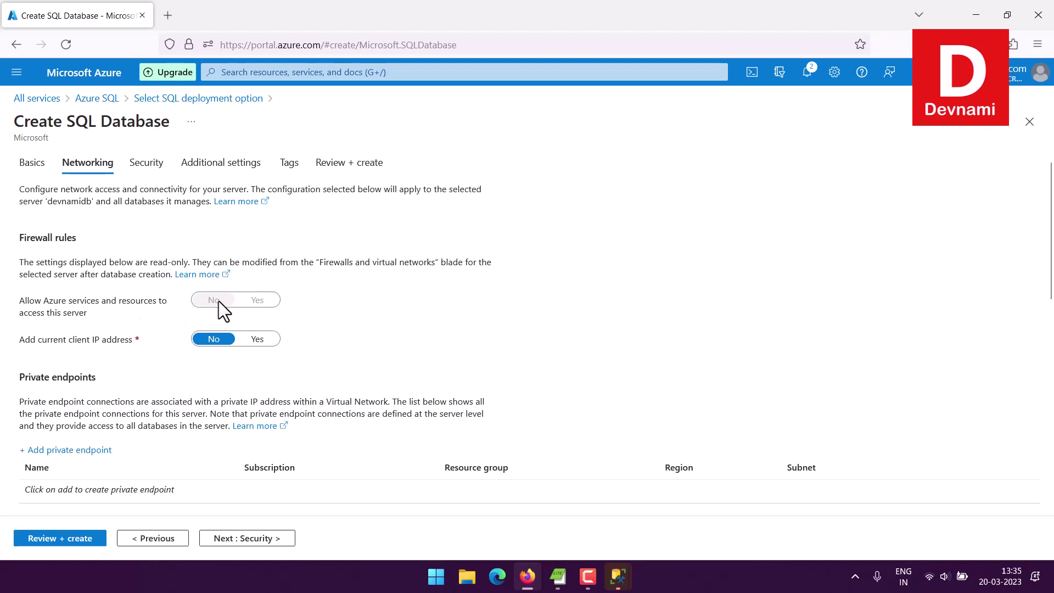
click(258, 339)
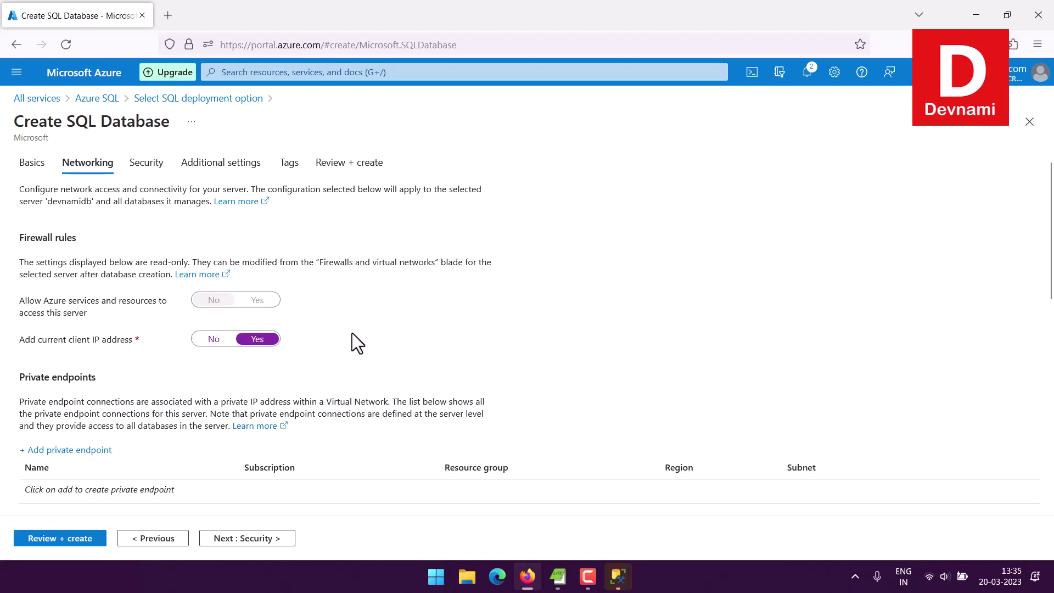
scroll(352, 333, down, 3)
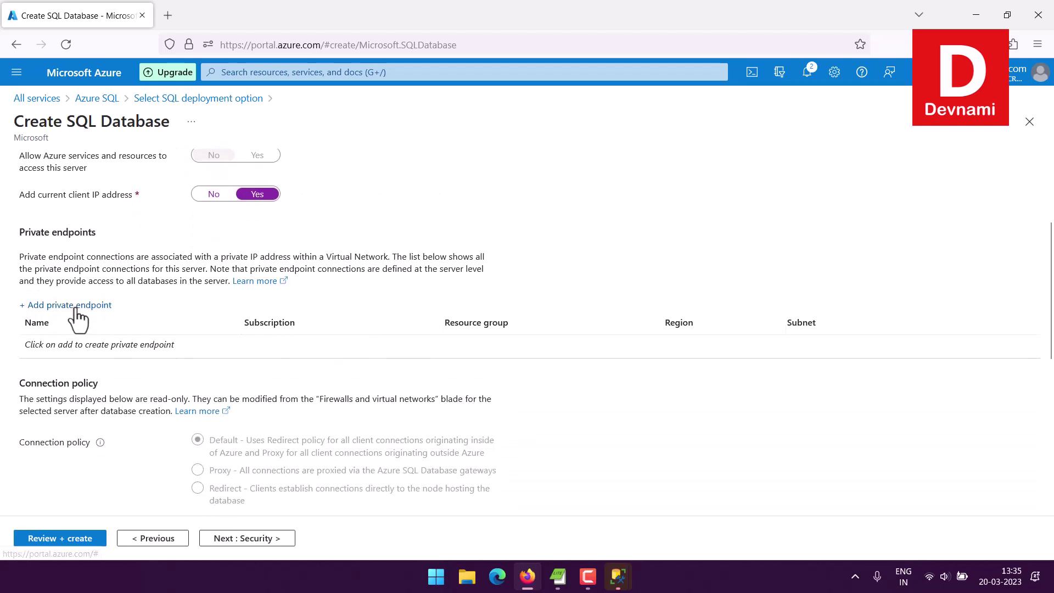
scroll(401, 347, down, 3)
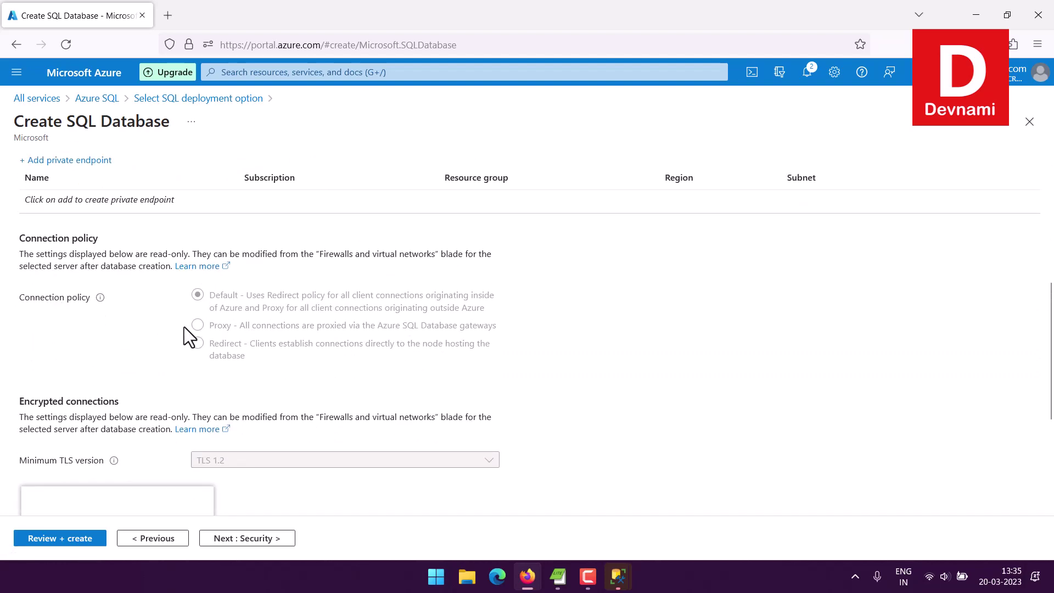
scroll(279, 340, down, 5)
scroll(281, 340, up, 12)
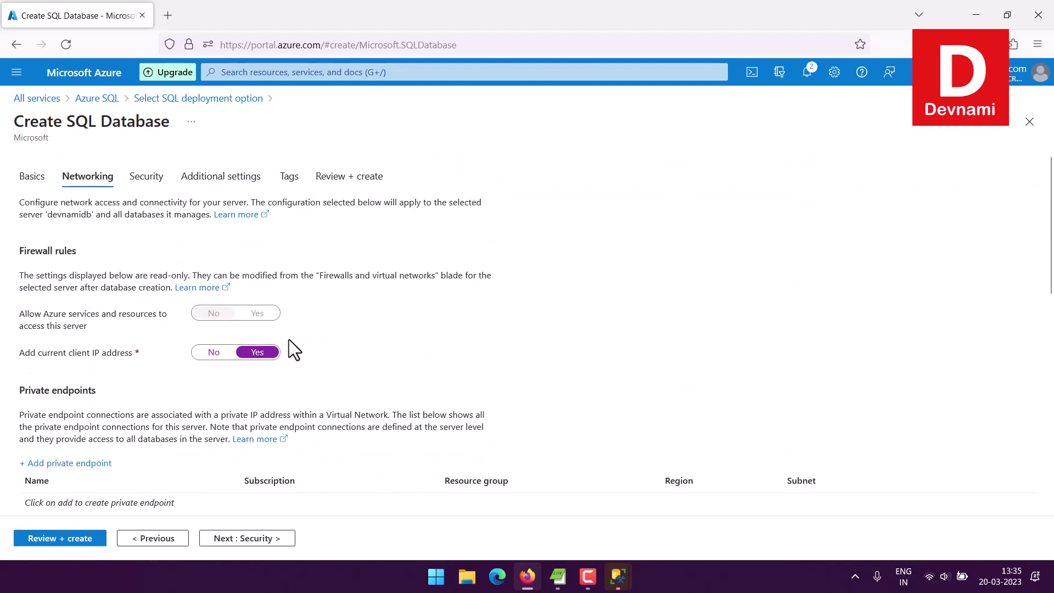
click(145, 180)
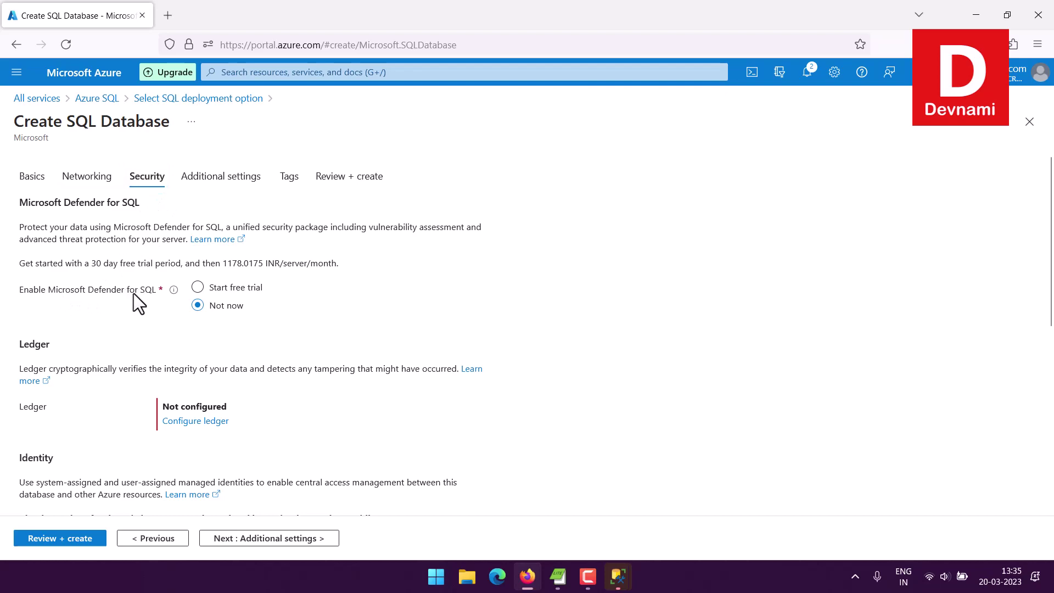
Keep Microsoft Defender for SQL at 'Not now' and continue to Additional settings.
click(197, 306)
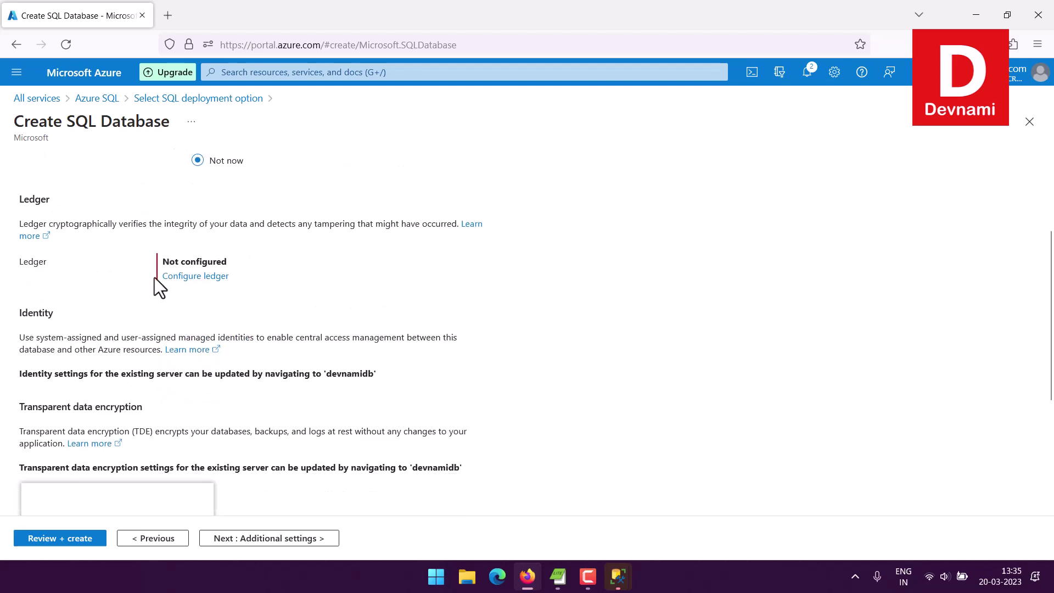
scroll(310, 300, down, 4)
scroll(236, 208, up, 1)
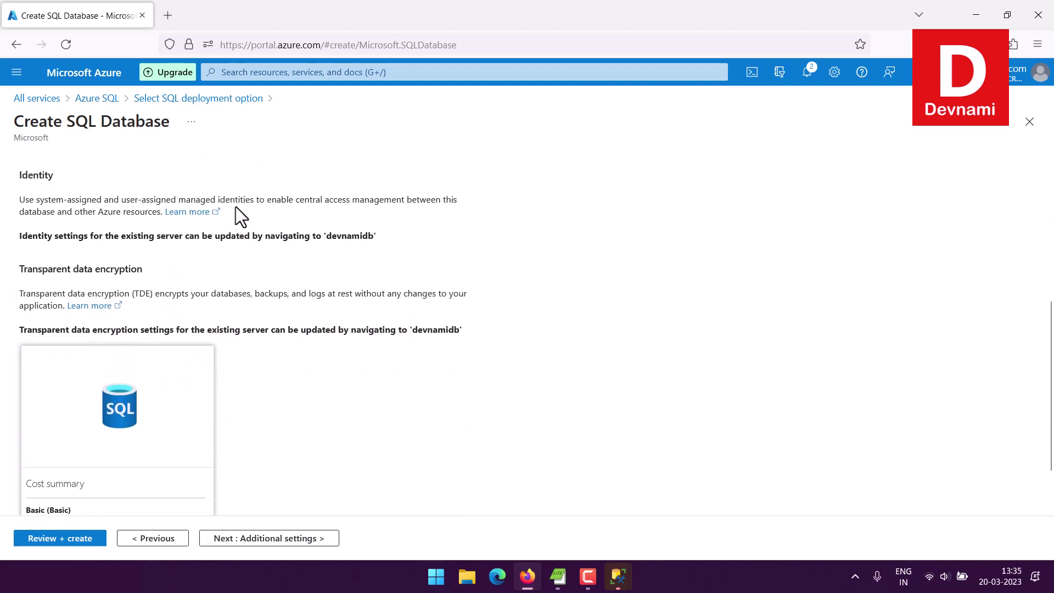
scroll(377, 229, down, 1)
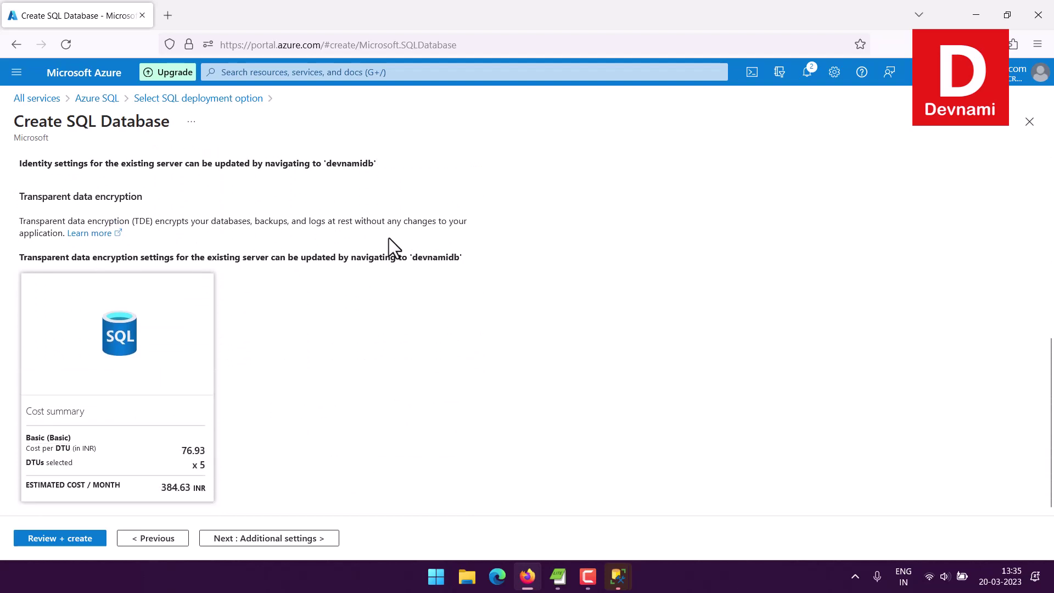
click(297, 540)
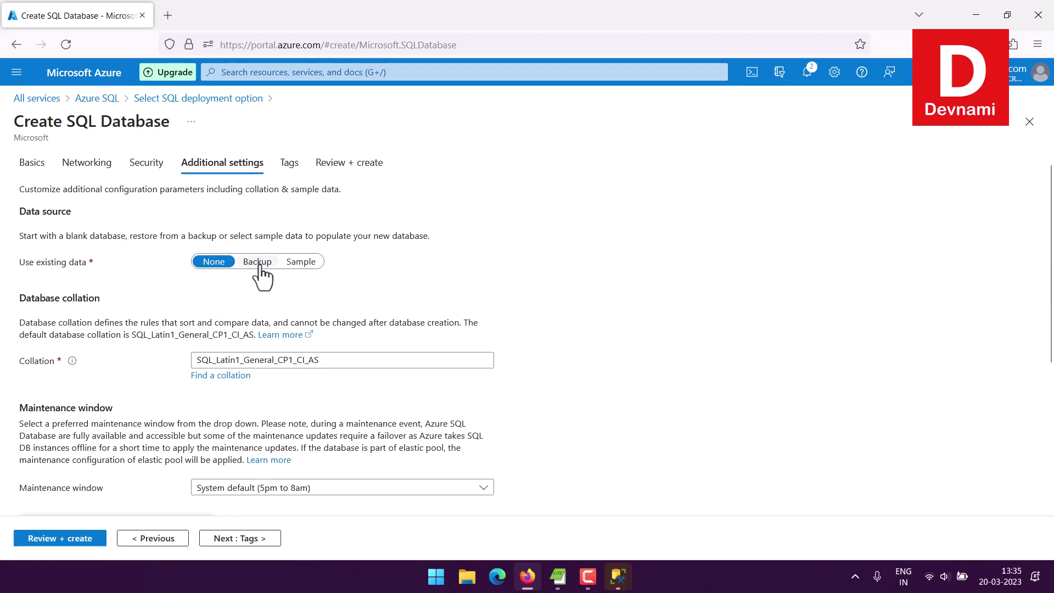
Pick Sample data, then cancel the AdventureWorksLT prompt so the database starts empty.
click(291, 267)
drag(41, 316, 171, 317)
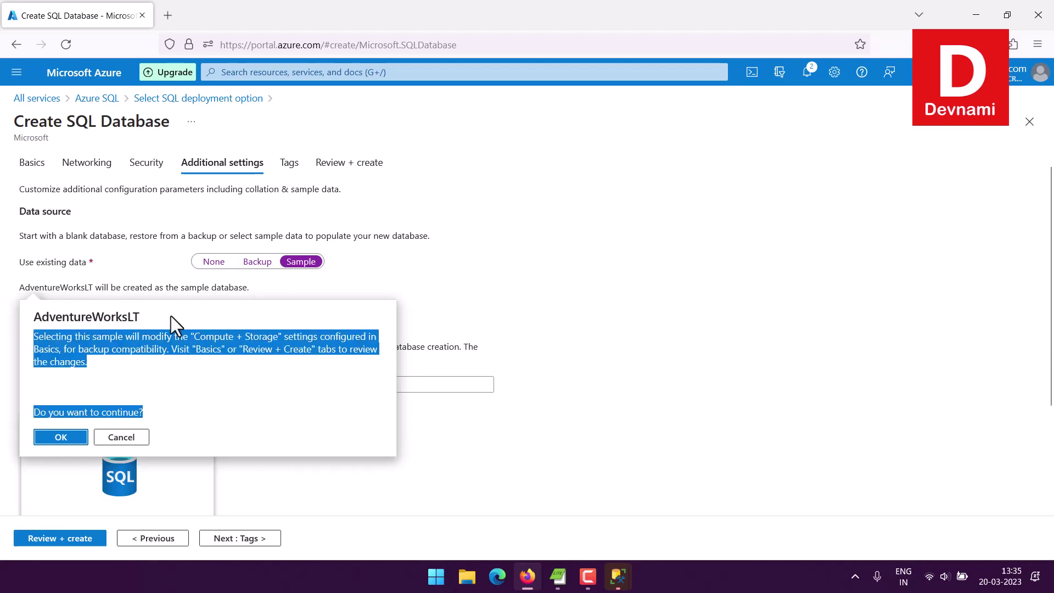
click(170, 316)
click(110, 259)
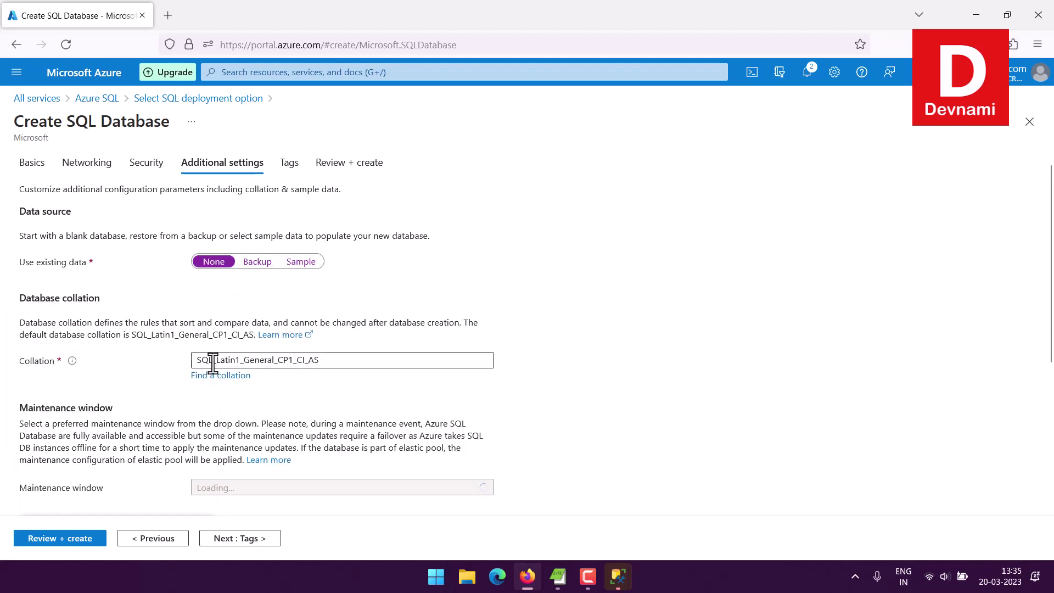
Keep the System default (5pm to 8am) maintenance window and continue to Tags.
scroll(200, 329, down, 3)
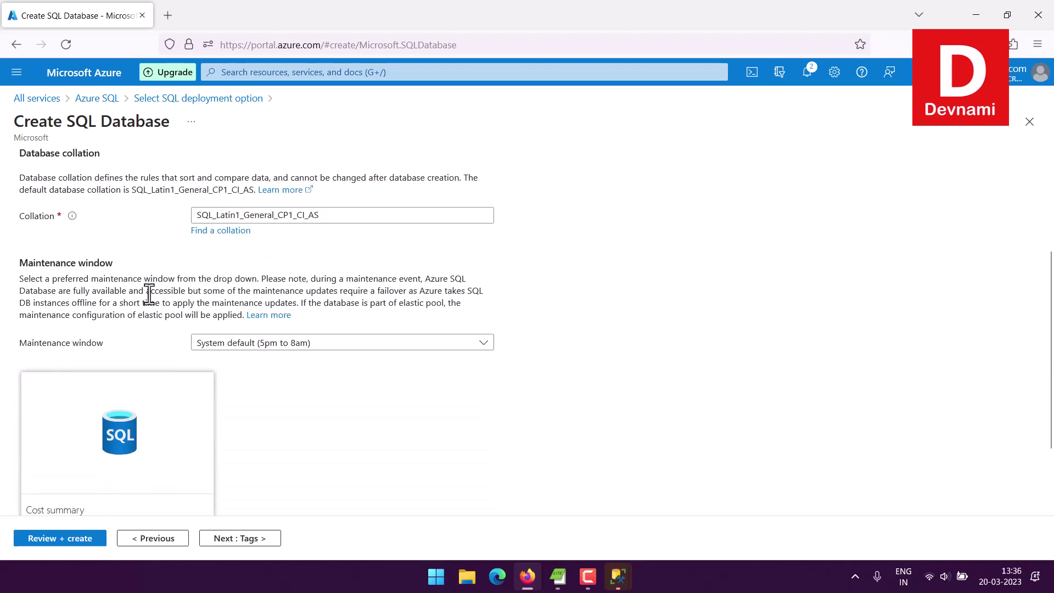
click(245, 344)
click(250, 364)
click(258, 540)
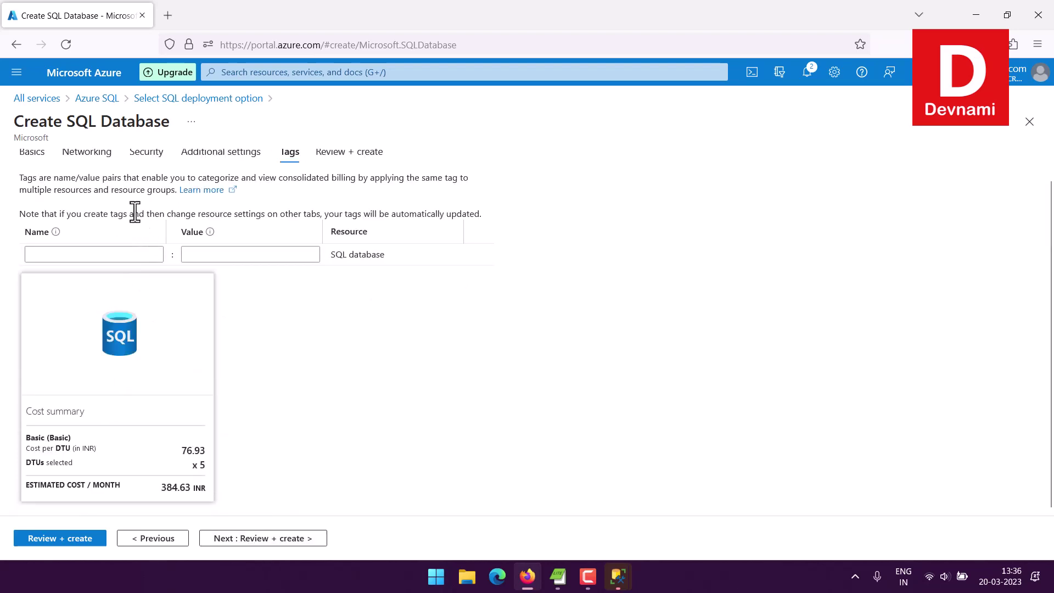
Leave the tag Name and Value empty and continue to Review + create.
click(63, 254)
click(223, 255)
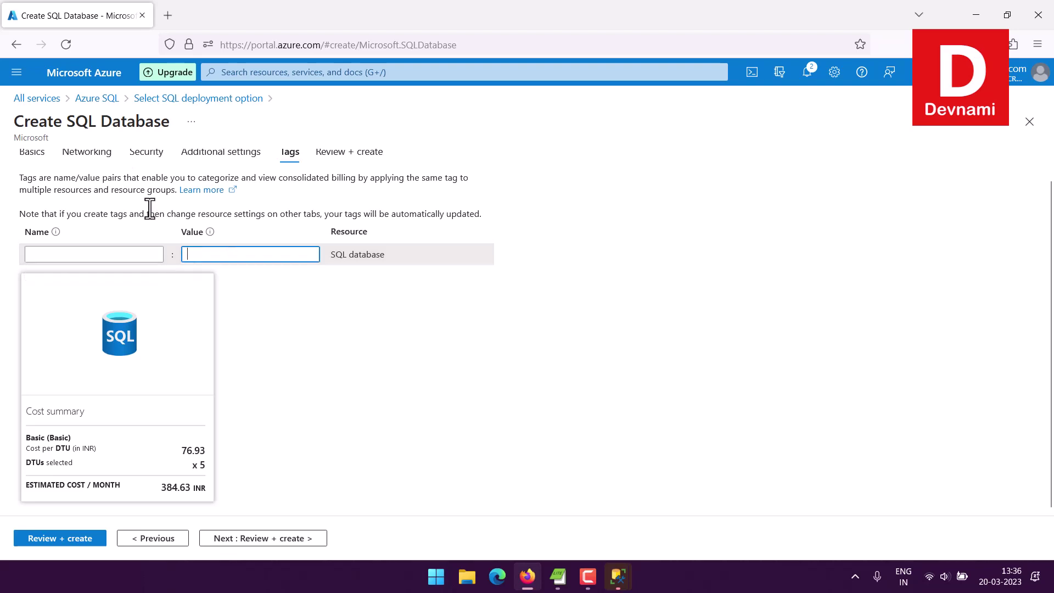
scroll(147, 206, up, 1)
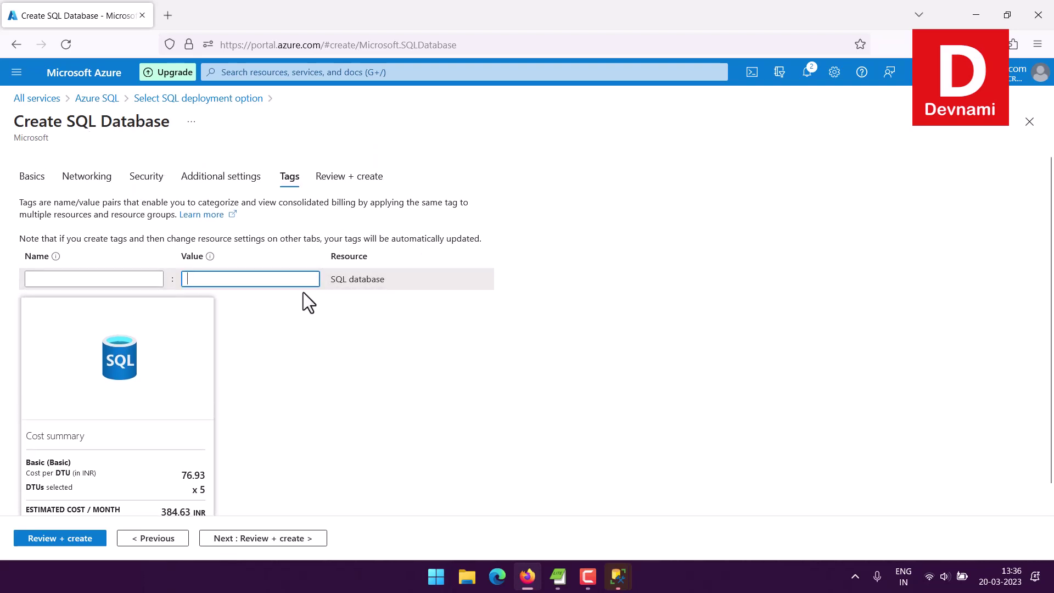
scroll(303, 292, down, 1)
click(291, 538)
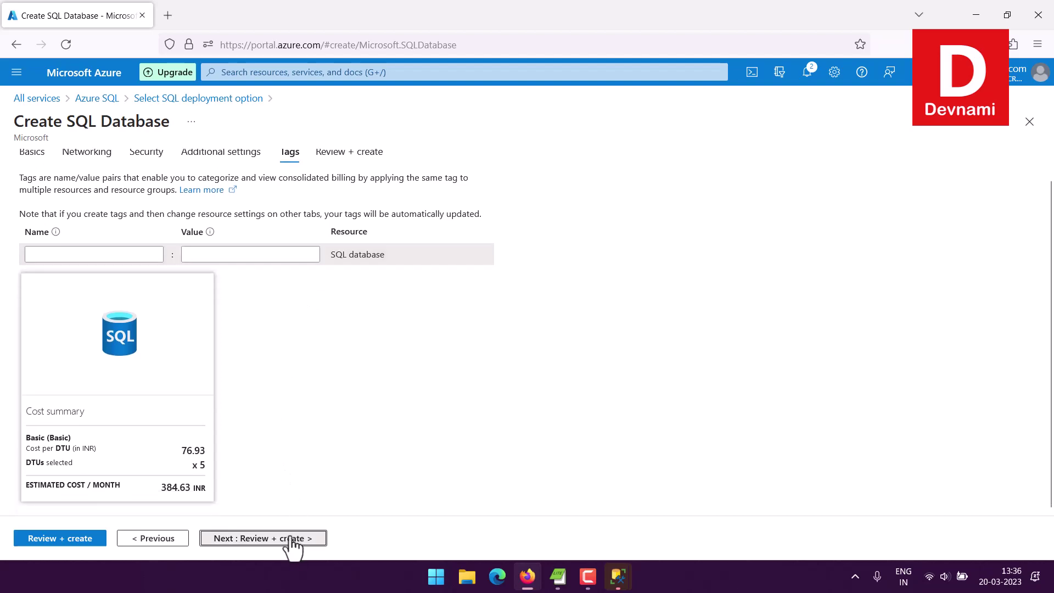
Scroll through the review summary showing Blank data and System default maintenance window.
scroll(218, 247, down, 4)
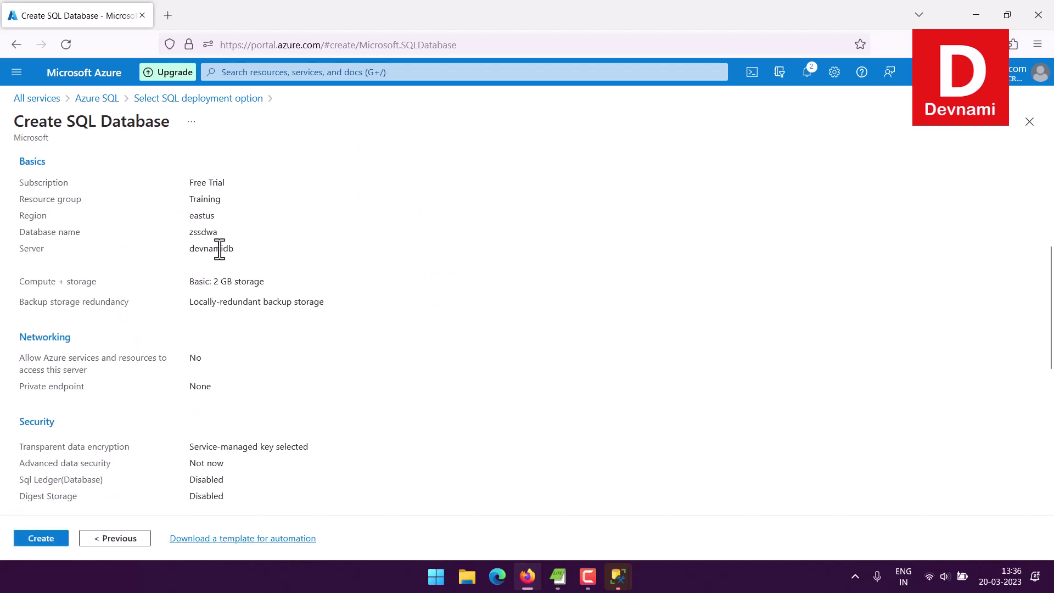
scroll(294, 260, down, 2)
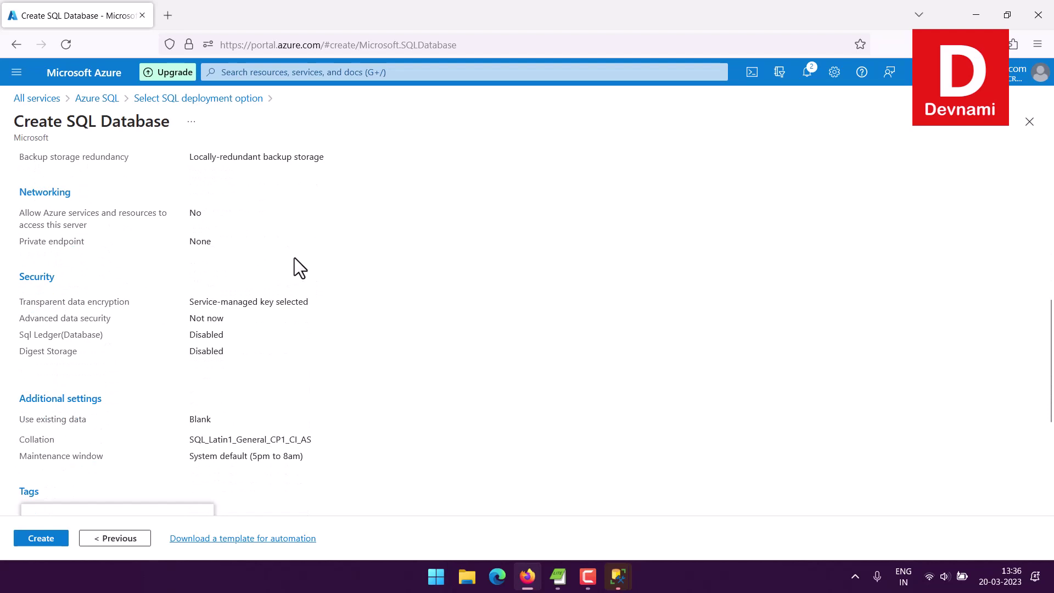
scroll(294, 258, down, 4)
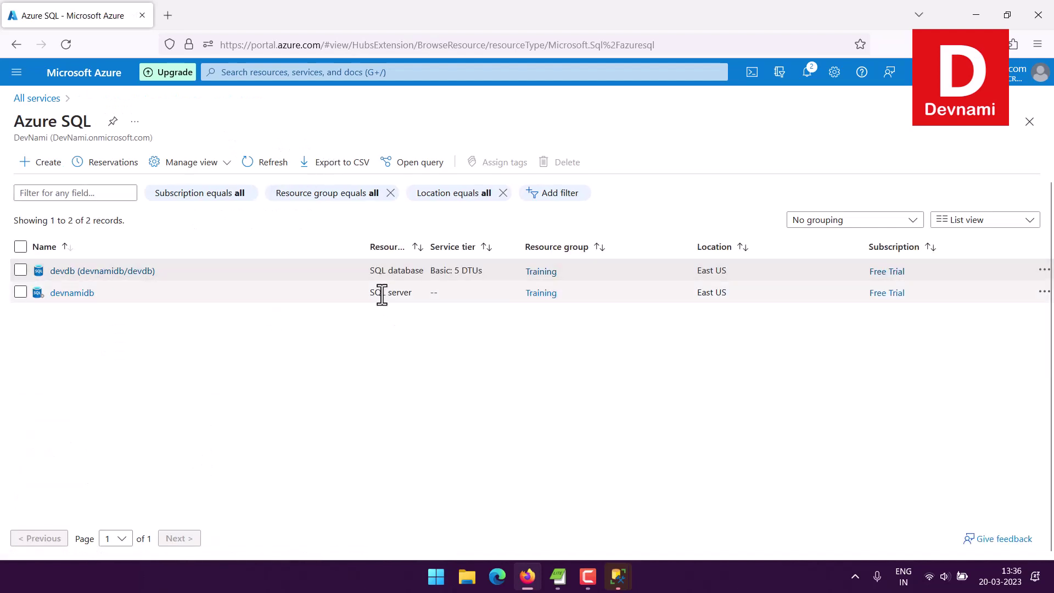
Open the devdb (devnamidb/devdb) database page from the Azure SQL resource list.
drag(371, 293, 424, 272)
click(284, 282)
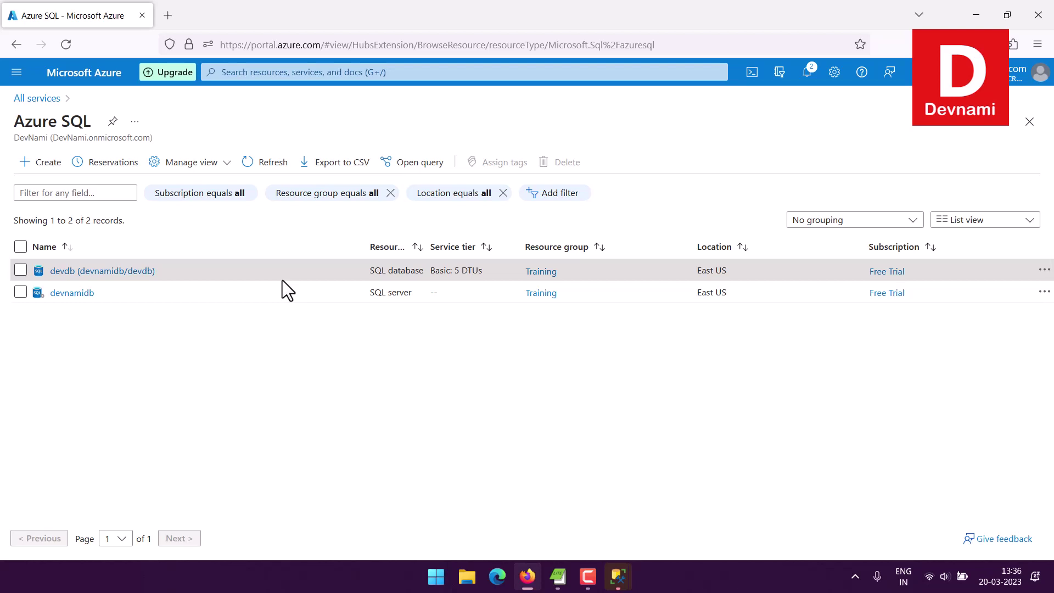
drag(143, 277, 252, 352)
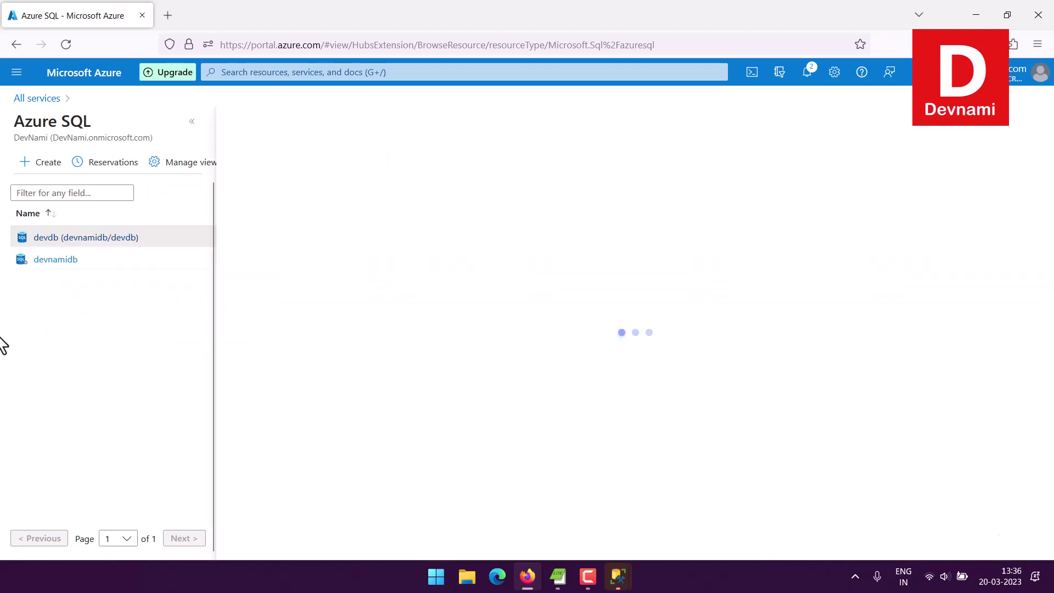
Collapse the resource list and show devdb's compute utilization for the last 24 hours.
click(192, 122)
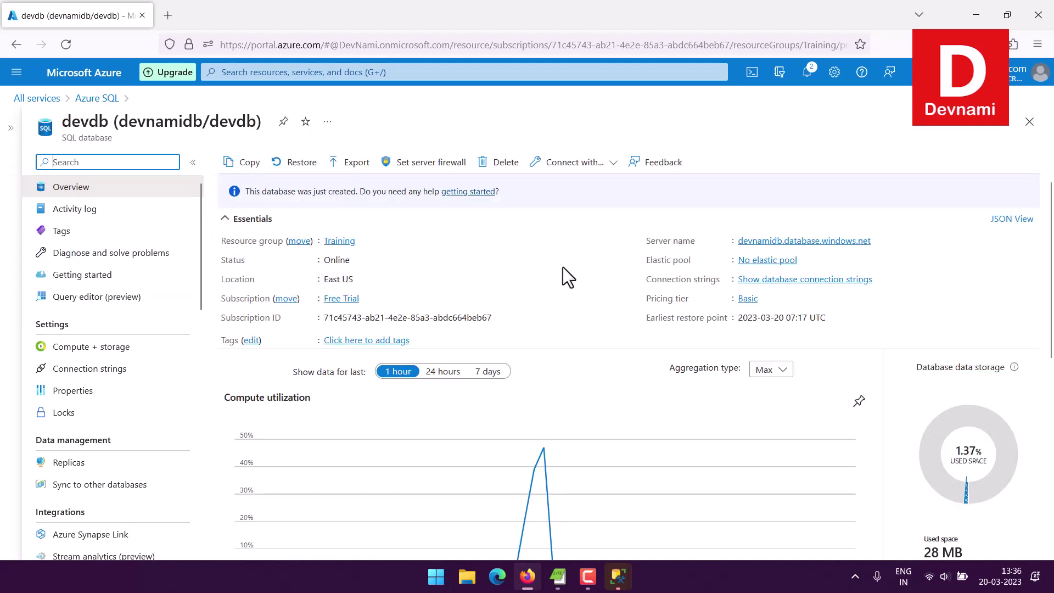
mouse_move(762, 243)
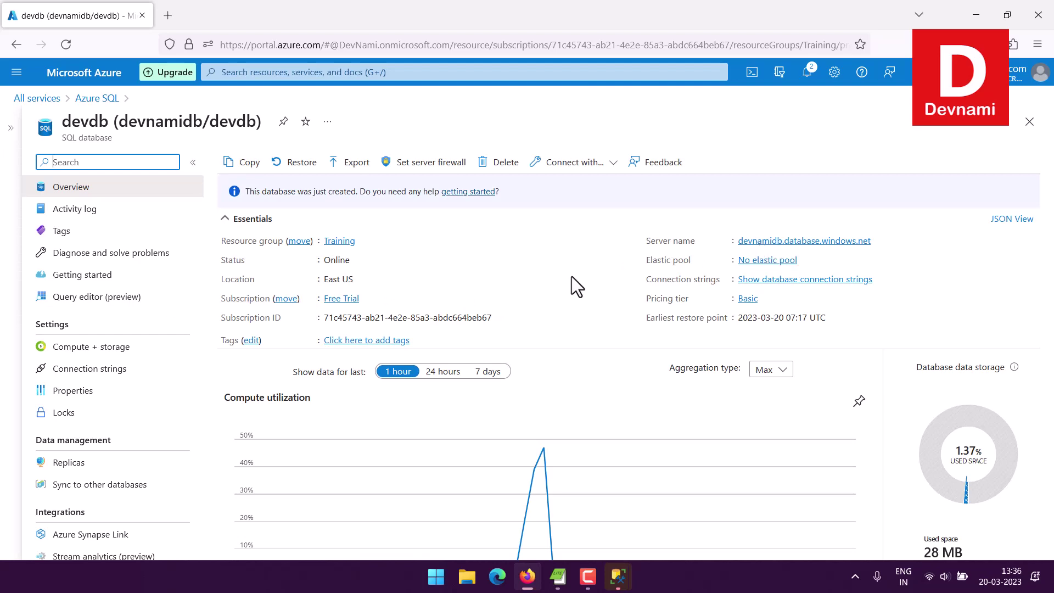
scroll(571, 275, down, 4)
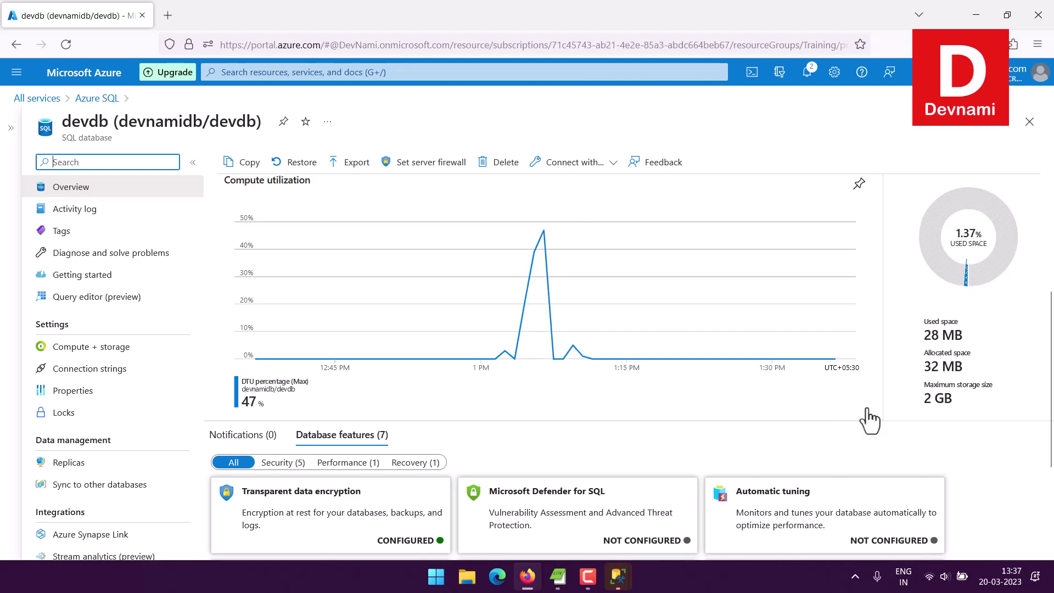
scroll(917, 386, up, 3)
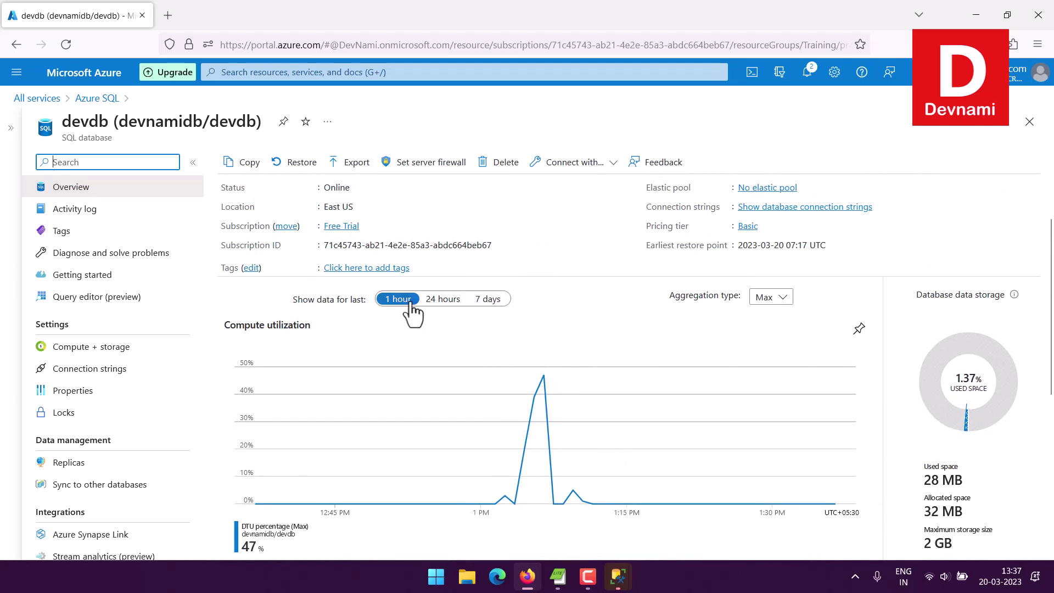
click(444, 300)
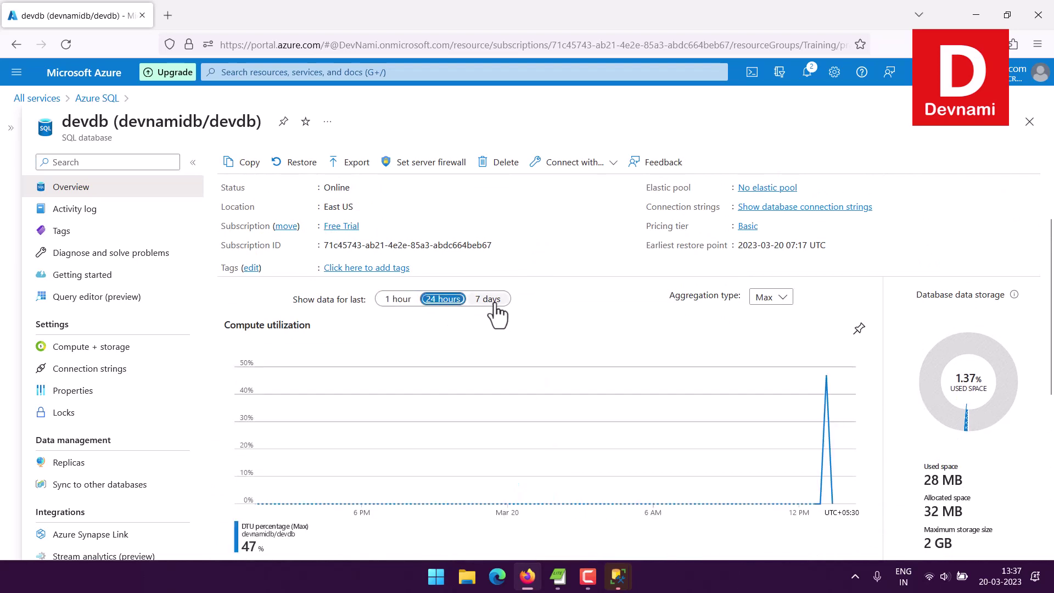
Bring Management Studio's Connect to Server dialog to the front.
scroll(601, 301, up, 2)
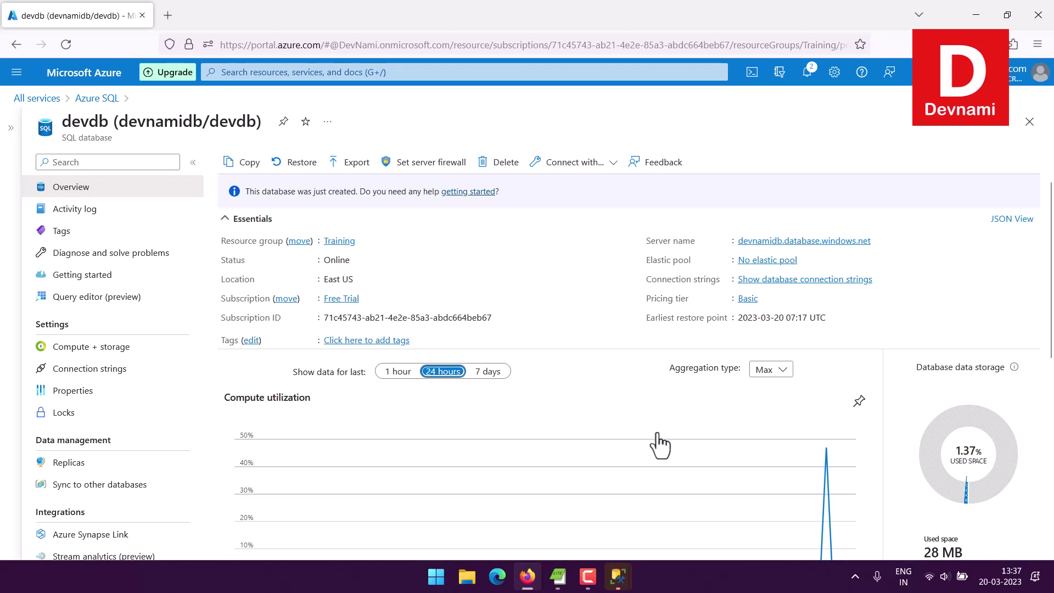
mouse_move(622, 578)
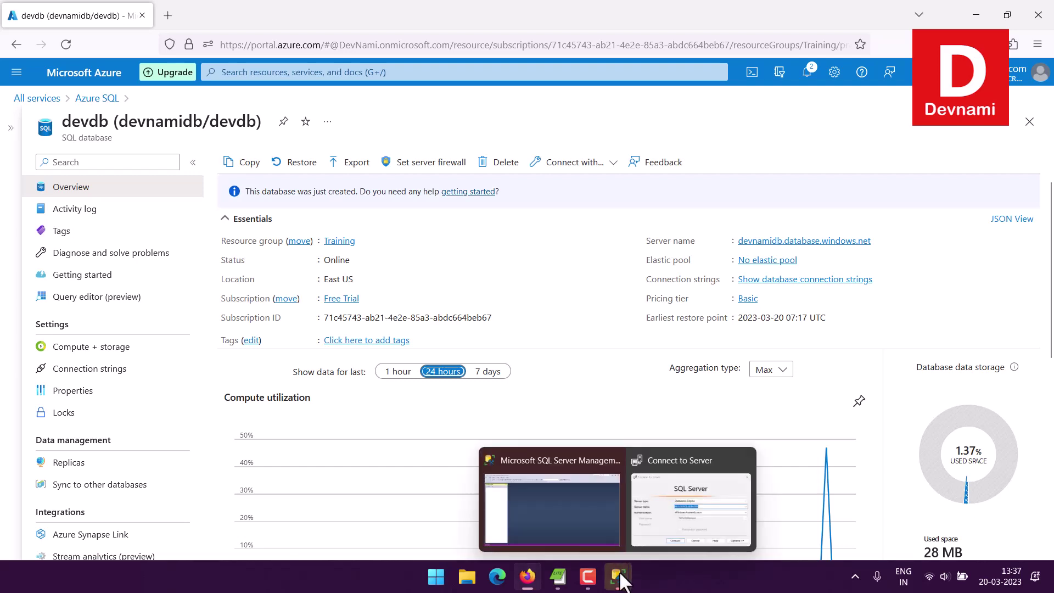
click(497, 514)
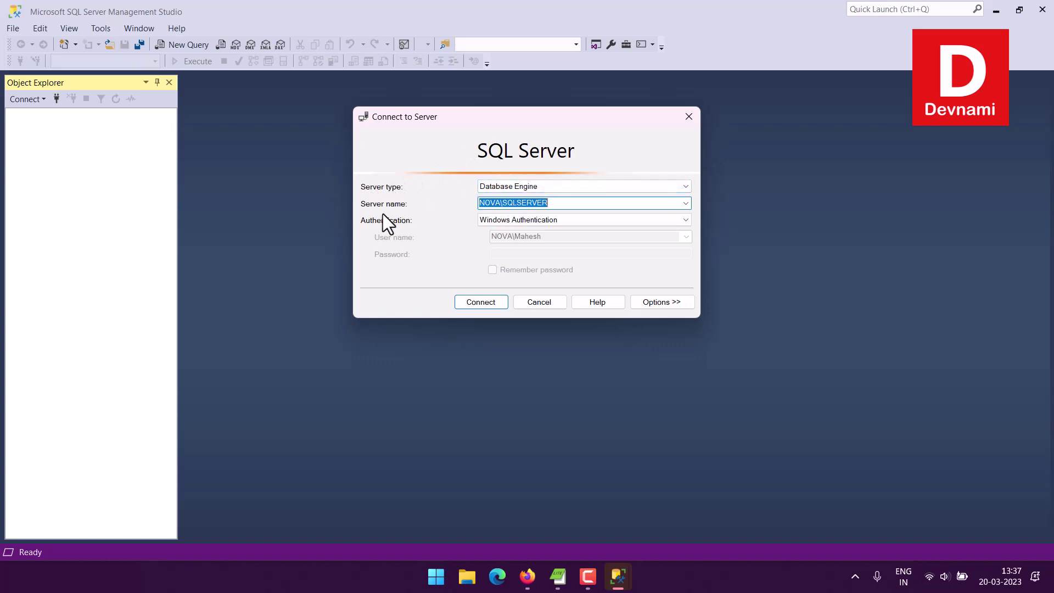
Copy the devnamidb.database.windows.net hostname from the portal into the Server name field.
click(531, 576)
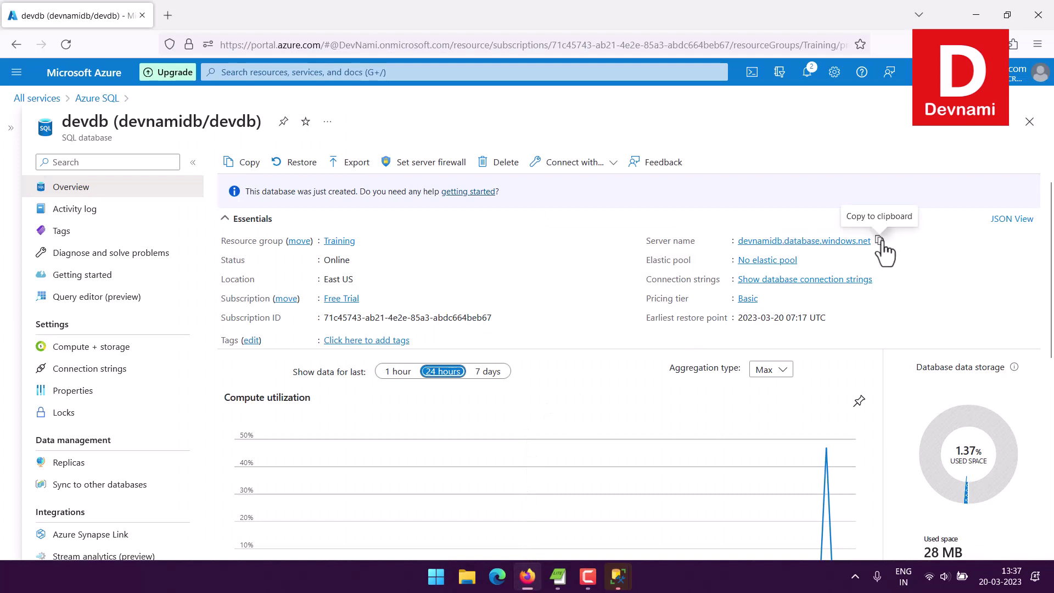
click(879, 240)
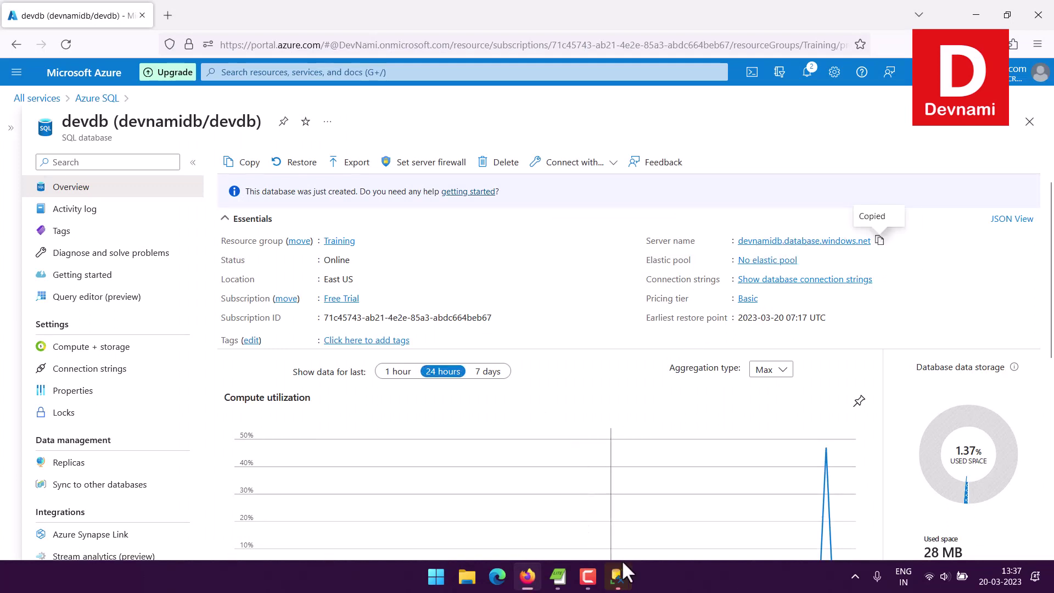
mouse_move(618, 576)
click(657, 476)
click(560, 205)
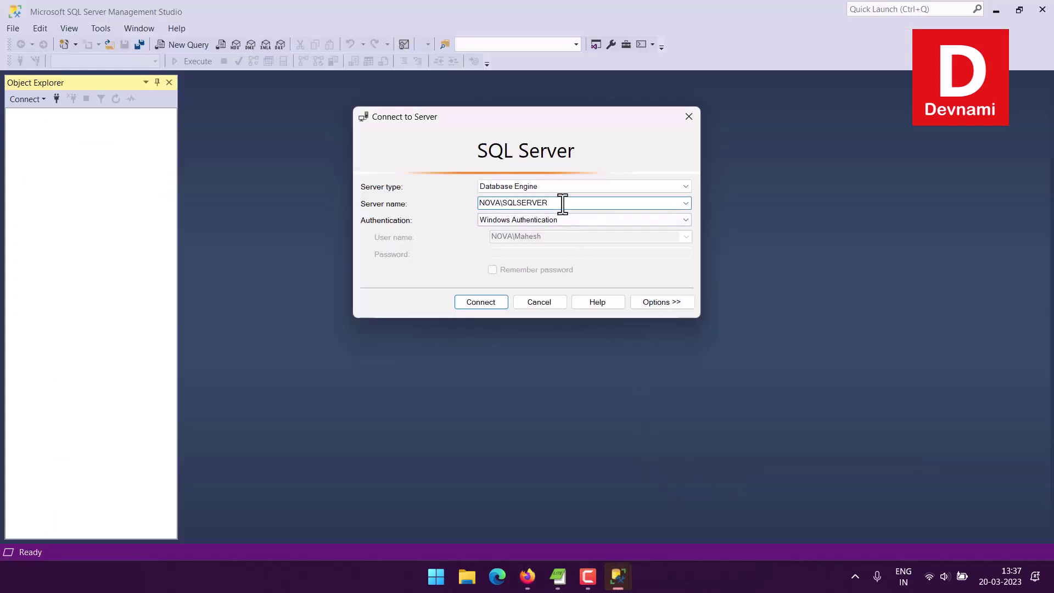
key(ctrl+a)
key(ctrl+v)
Switch to SQL Server Authentication, enter the login name and password, and connect.
click(495, 221)
click(492, 241)
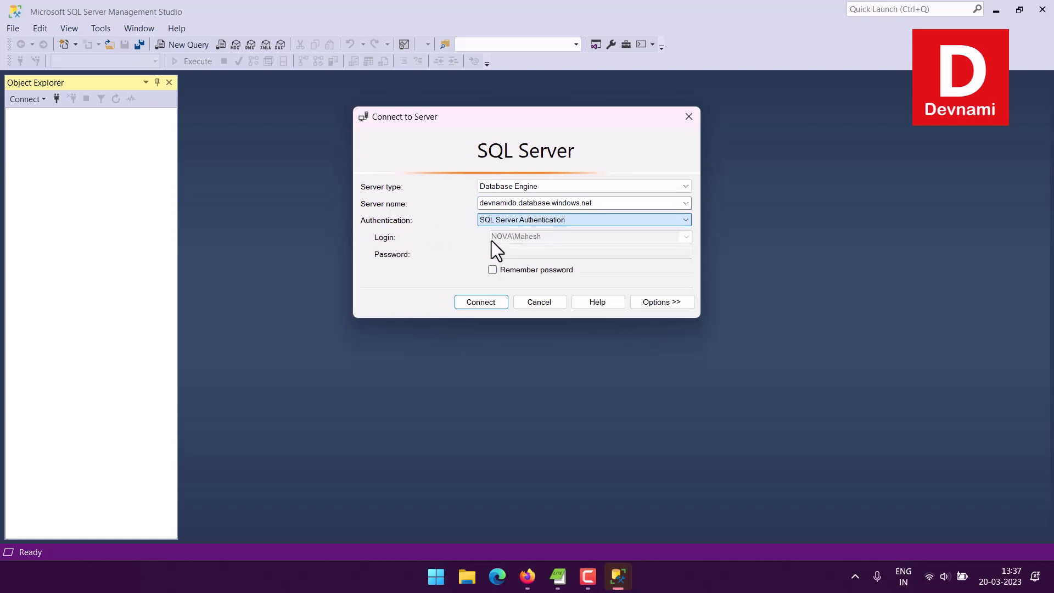
click(499, 238)
click(503, 252)
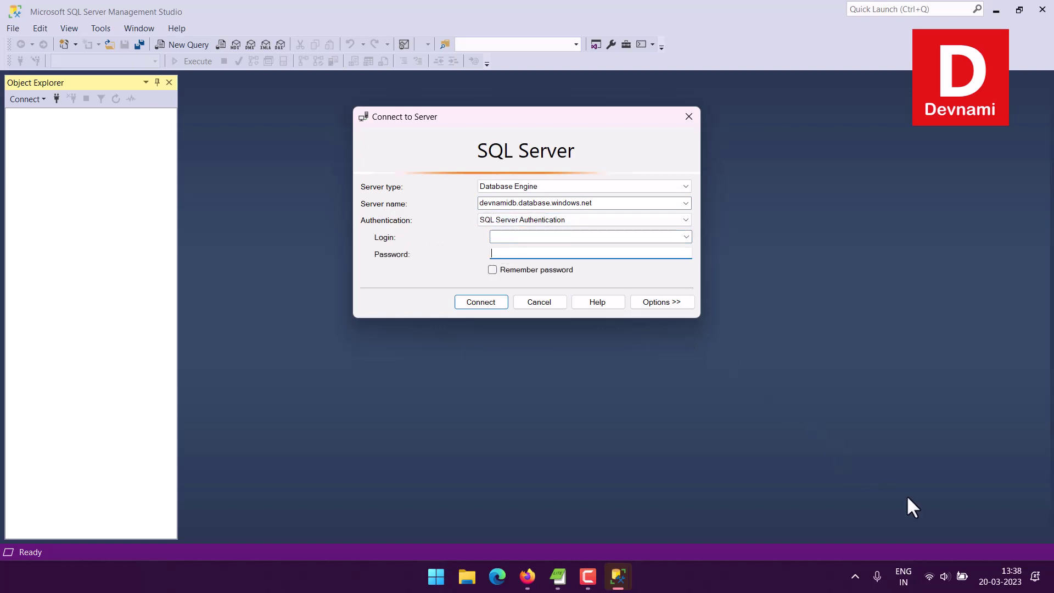
click(958, 574)
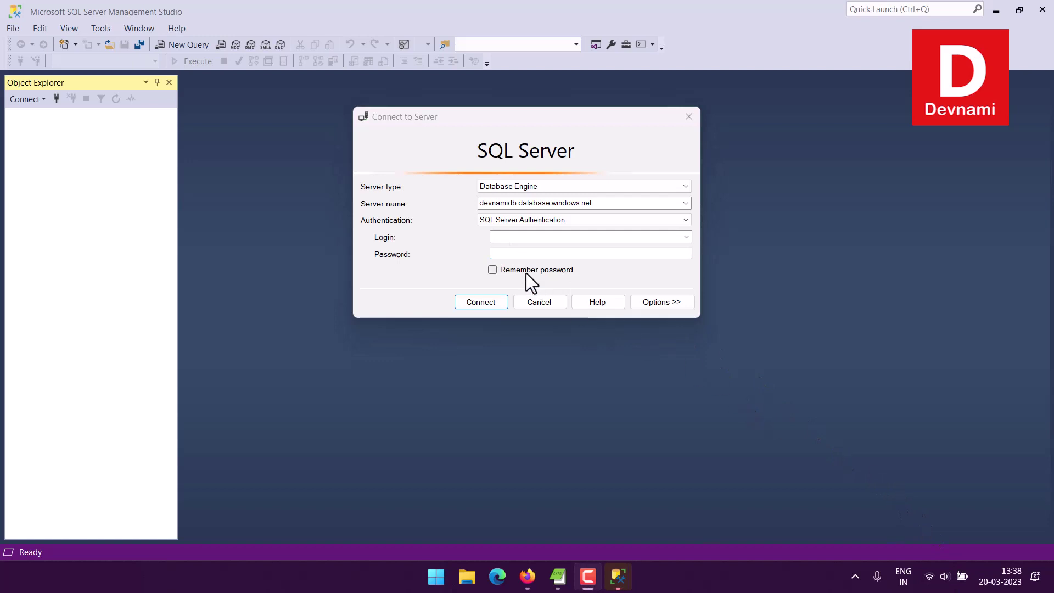
click(508, 253)
key(ctrl+v)
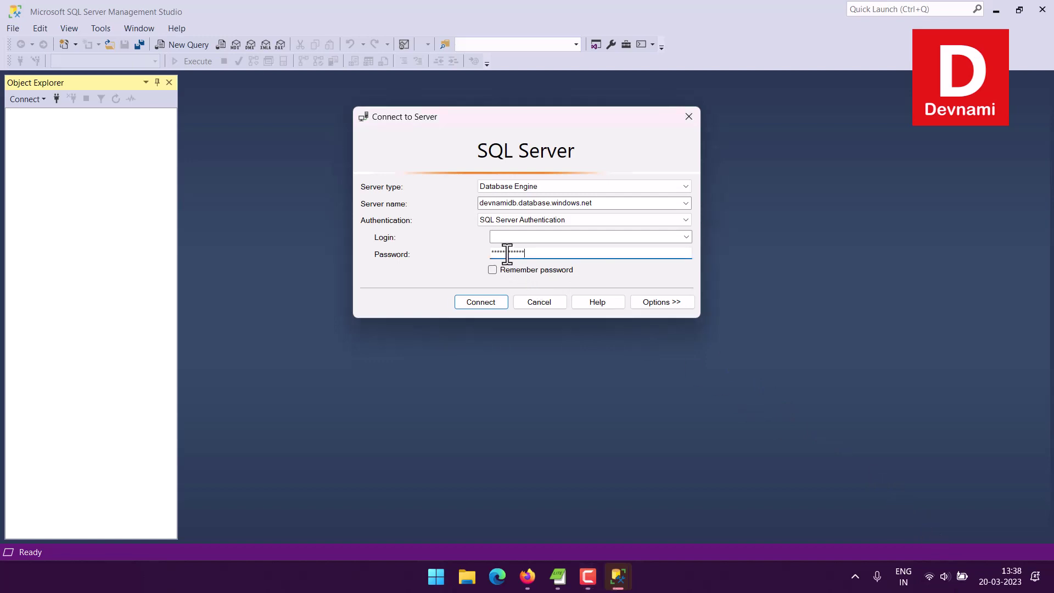
click(506, 236)
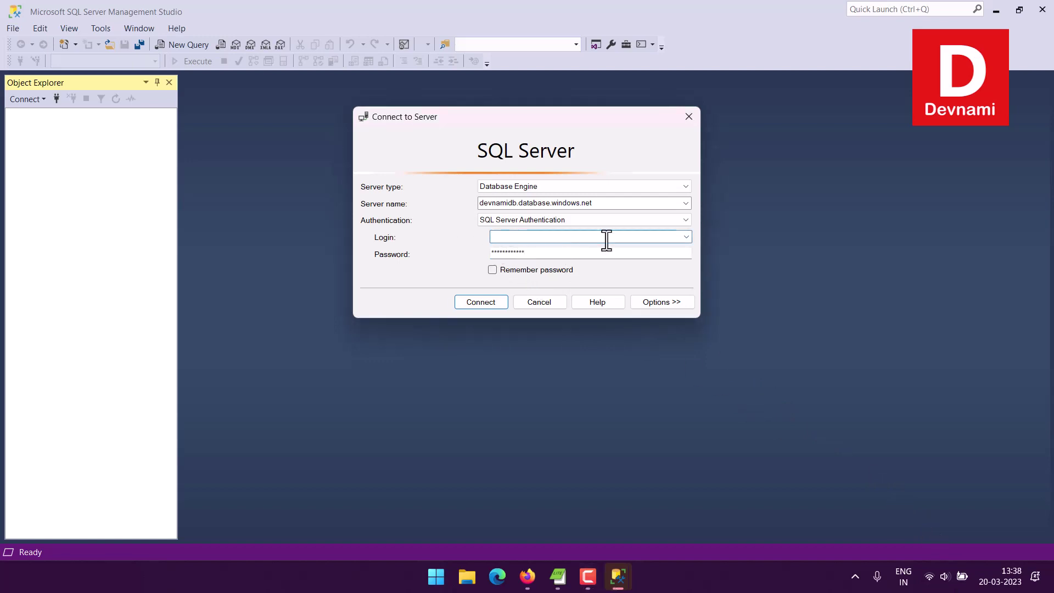
text(mahesh)
click(481, 303)
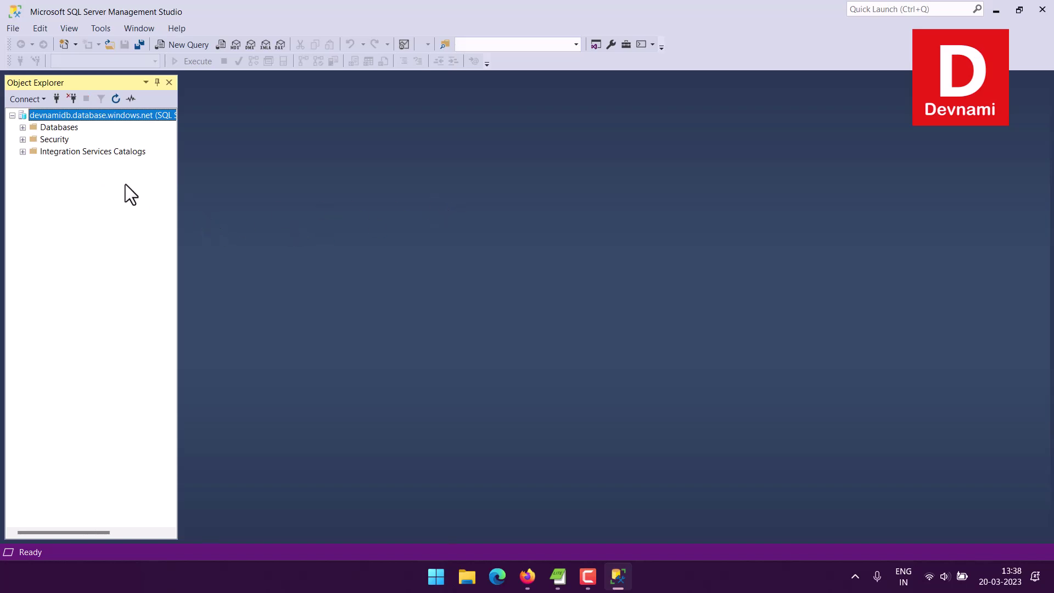
click(44, 99)
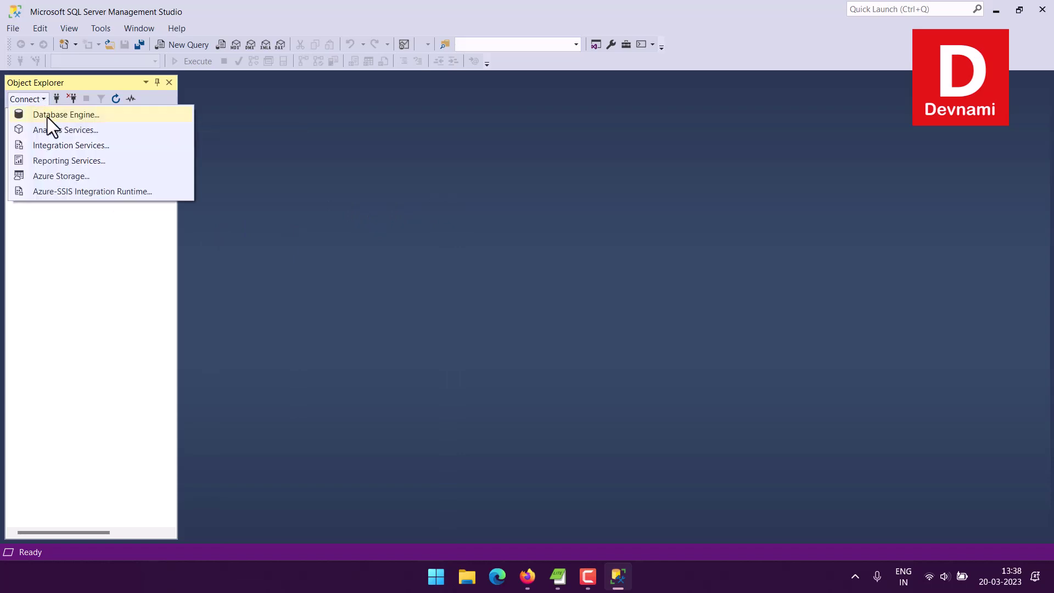
click(77, 120)
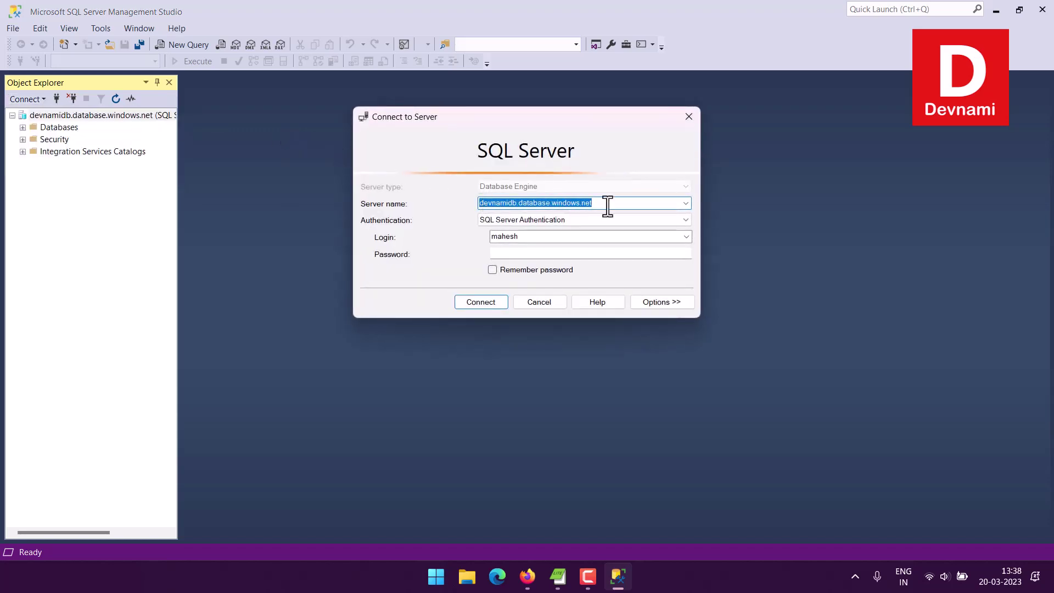
click(531, 222)
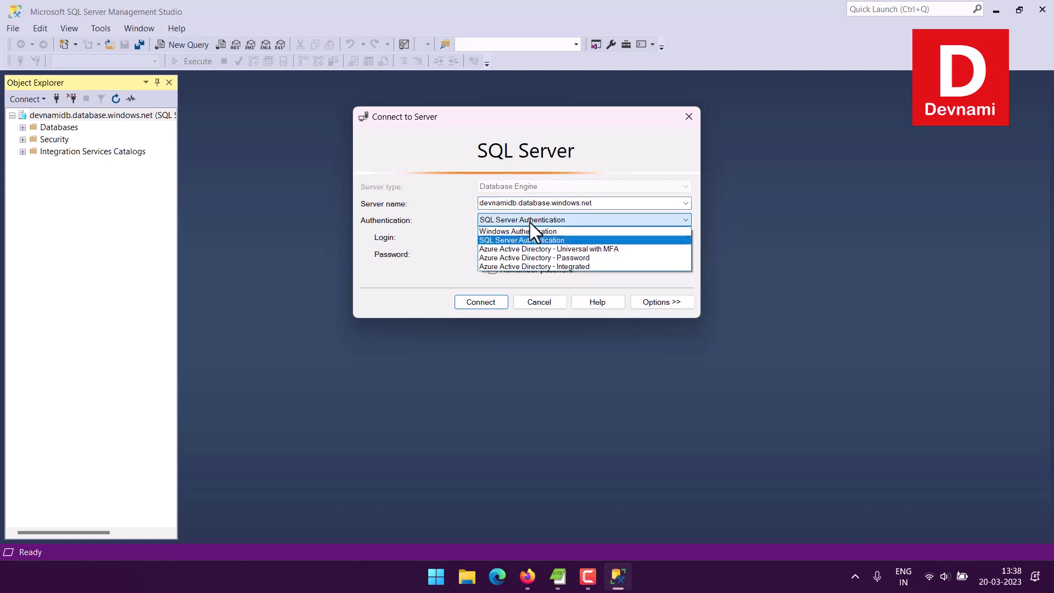
click(529, 222)
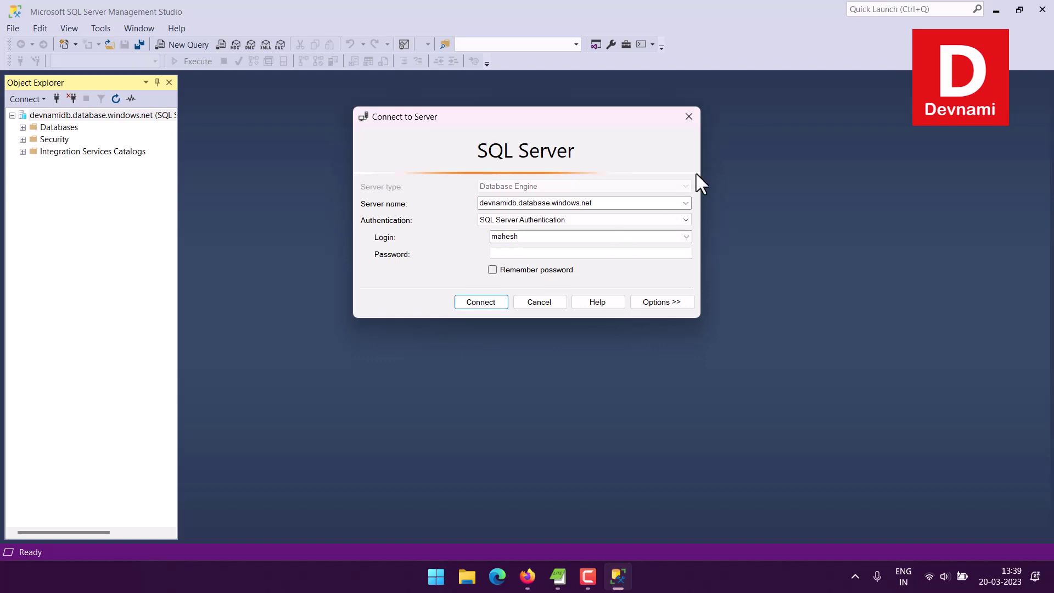
click(689, 117)
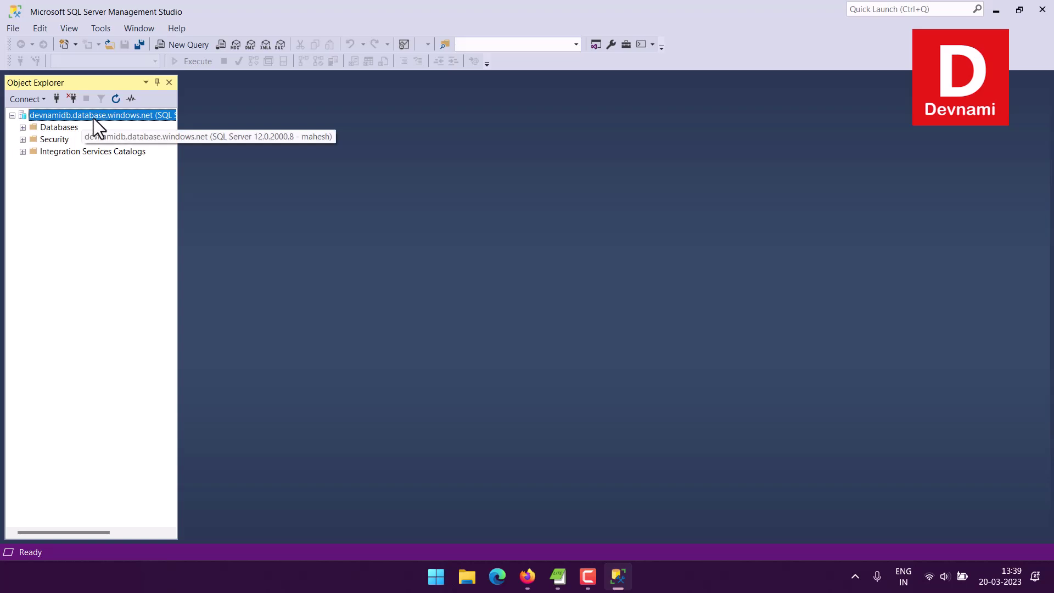
Expand Databases, devdb and Tables in Object Explorer, then select SalesLT.Address.
click(23, 128)
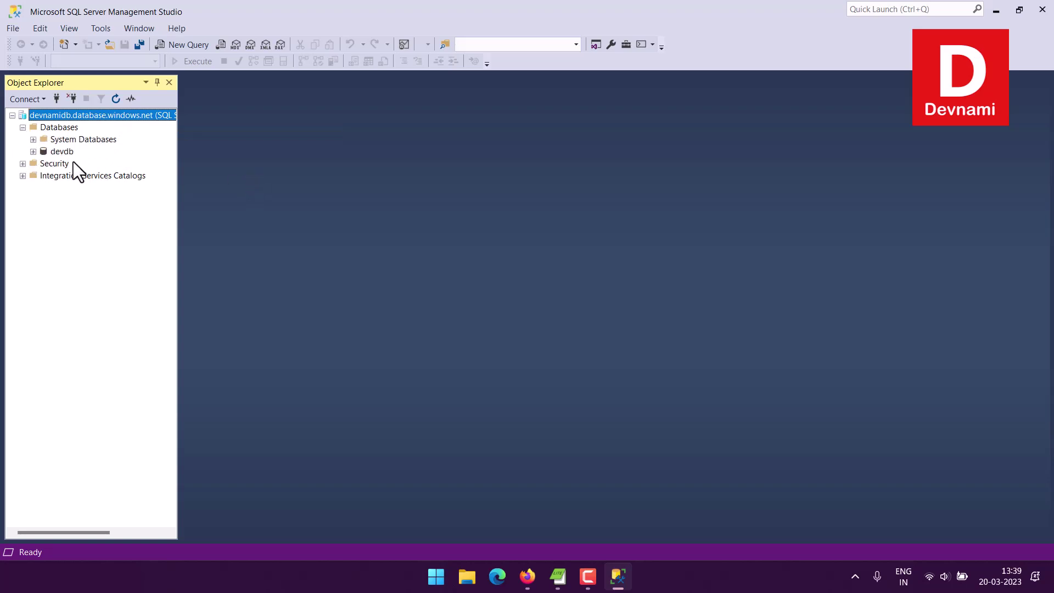
click(60, 153)
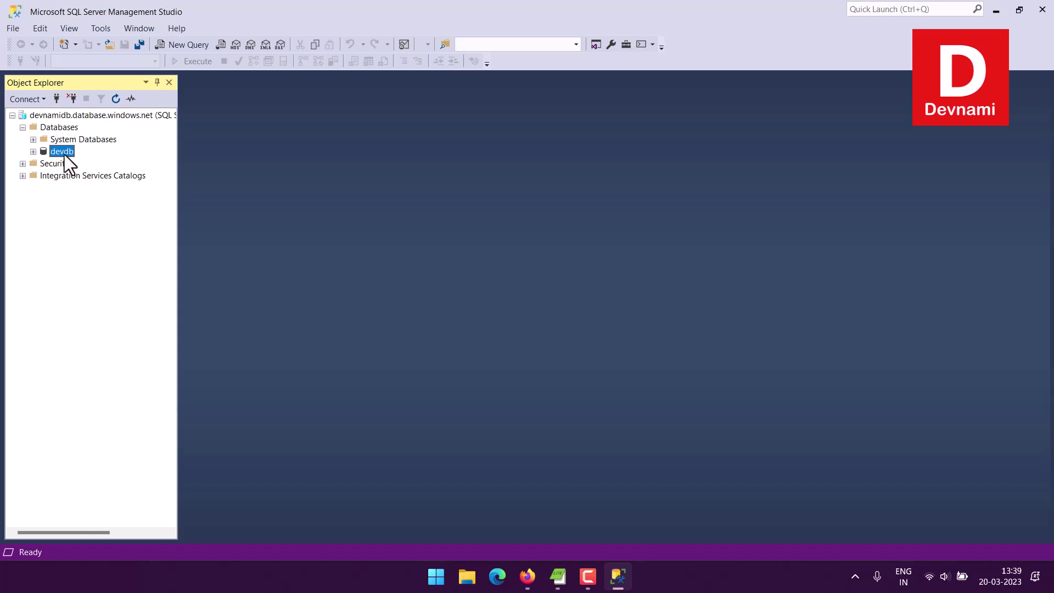
click(33, 153)
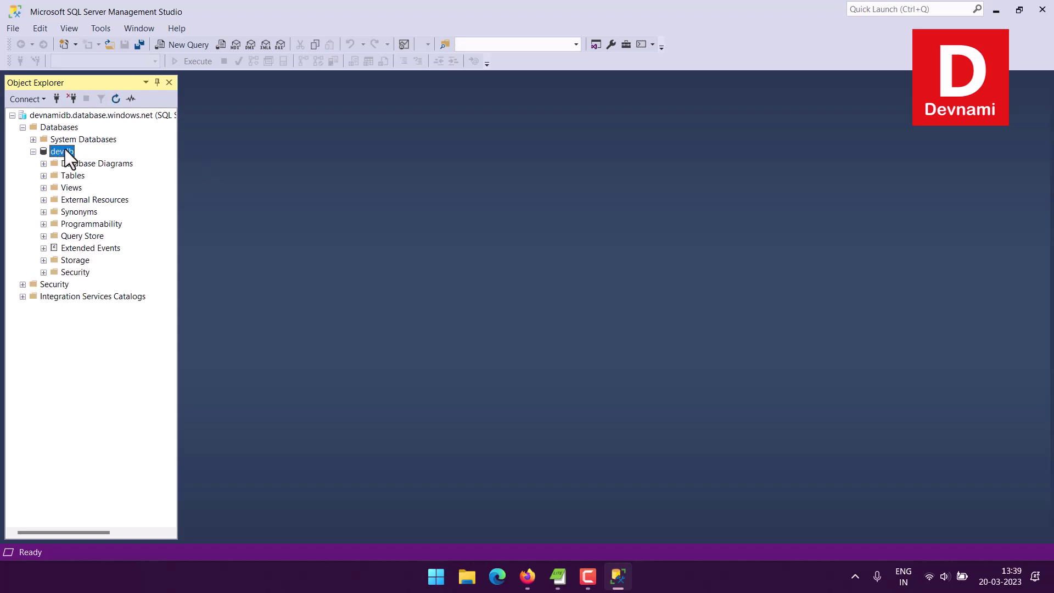
click(44, 176)
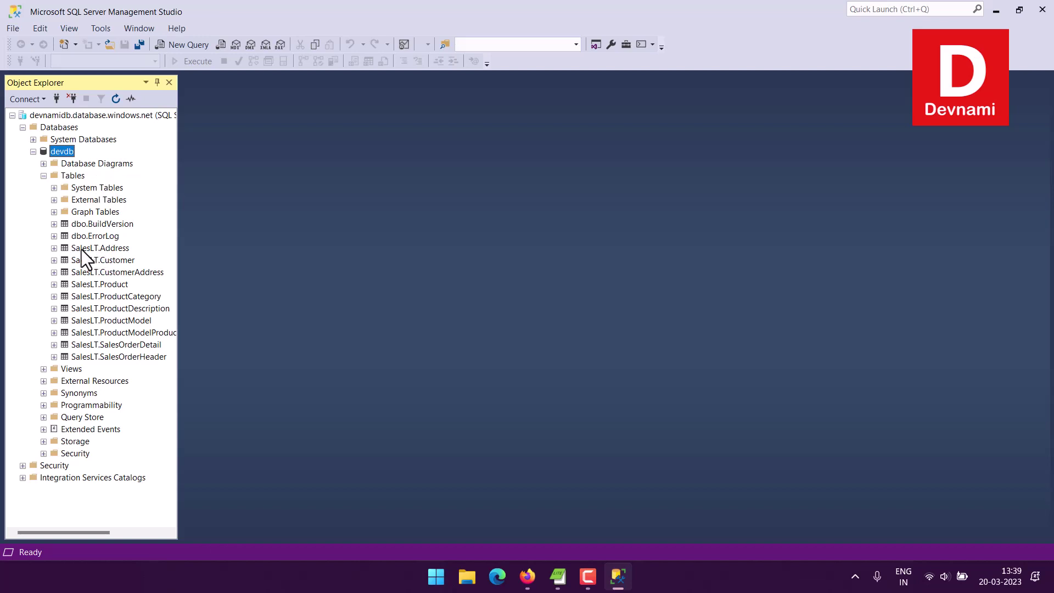
click(99, 249)
Run Select Top 1000 Rows on the SalesLT.Address table.
right_click(99, 250)
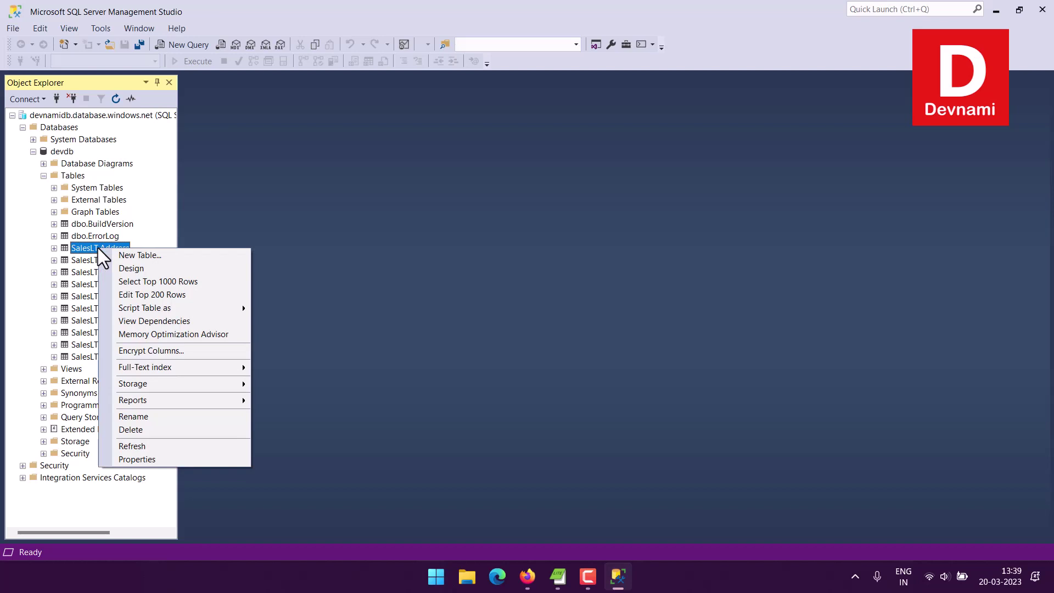
click(179, 283)
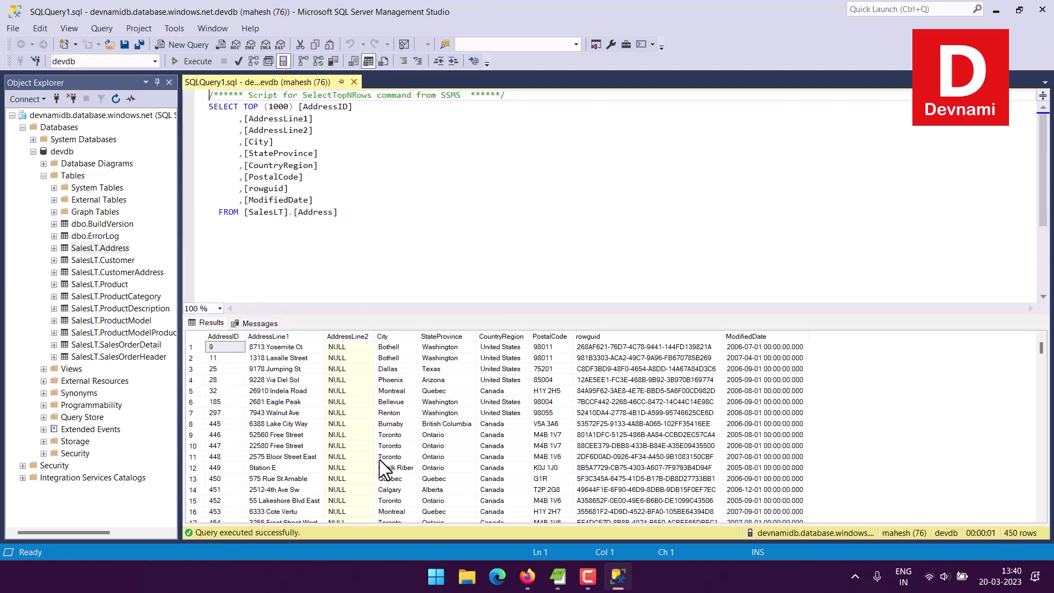
Remove the rowguid, ModifiedDate and AddressLine2 columns from the query.
click(308, 200)
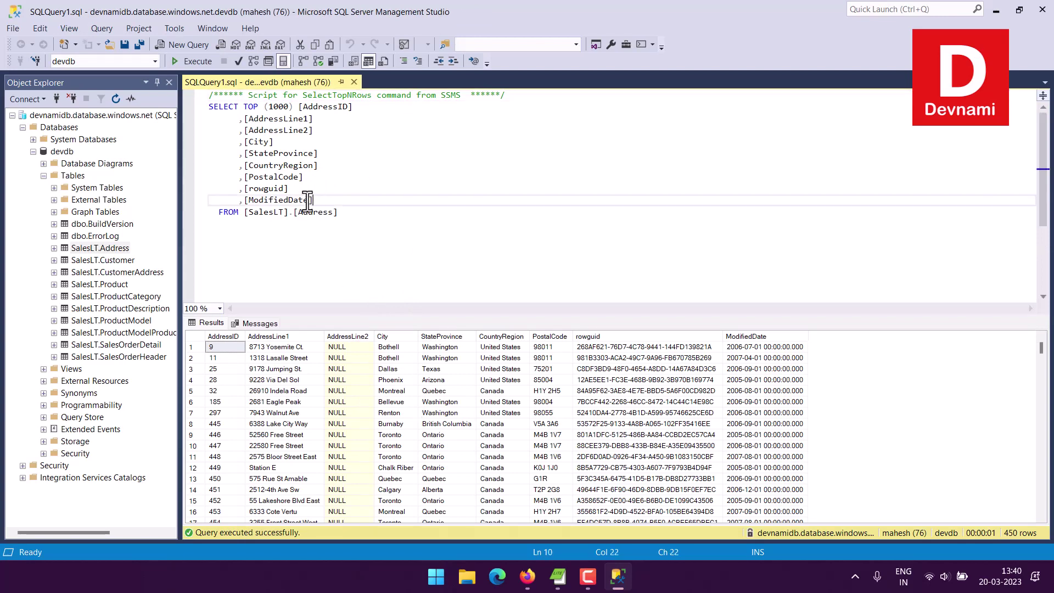
key(shift+Up)
key(shift+Home)
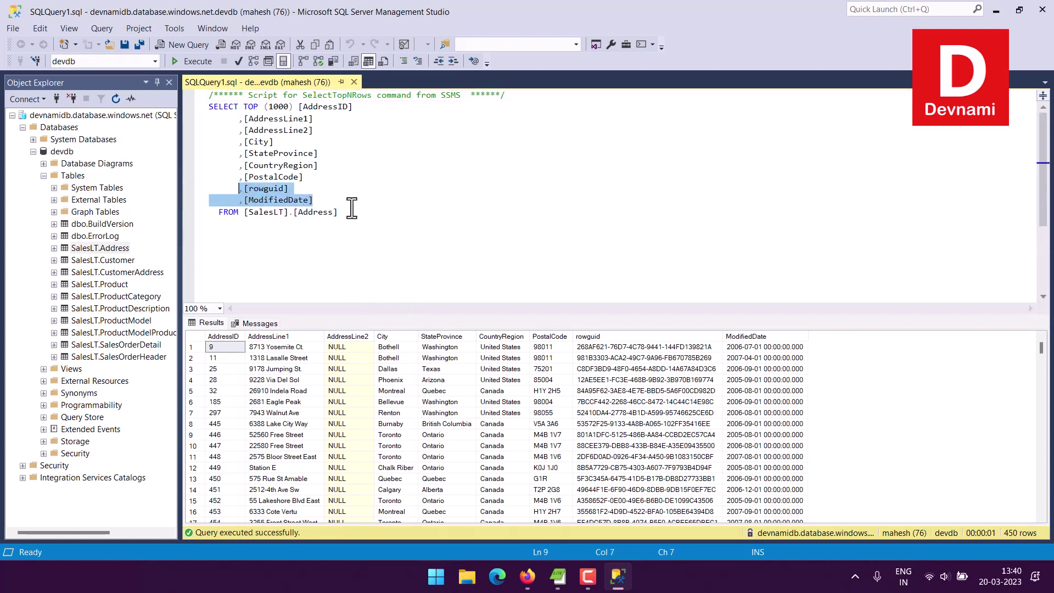
key(Delete)
drag(316, 130, 231, 130)
key(Delete)
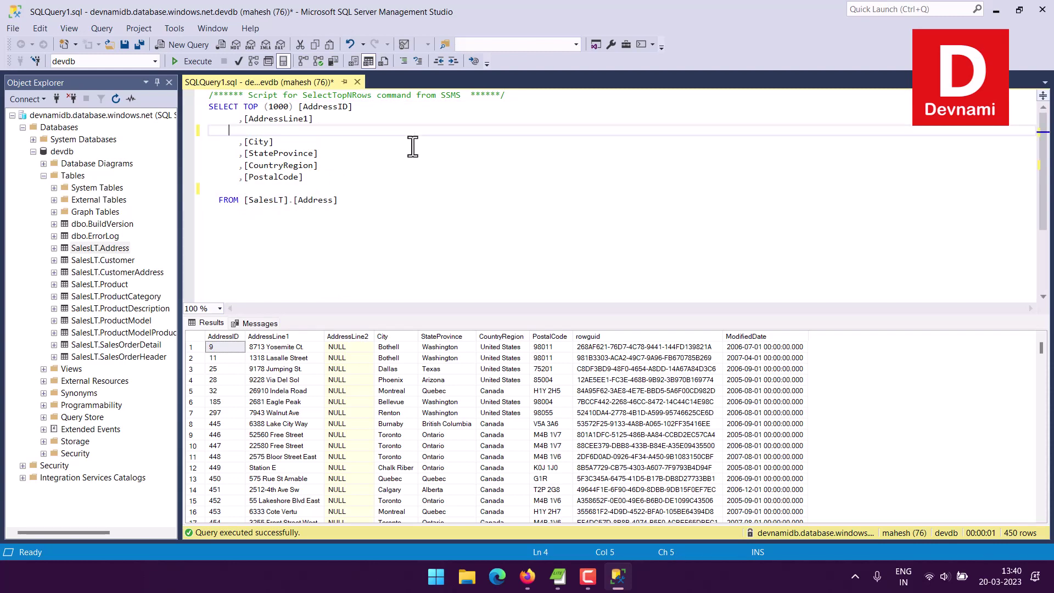
key(Delete)
key(Delete)
key(Delete)
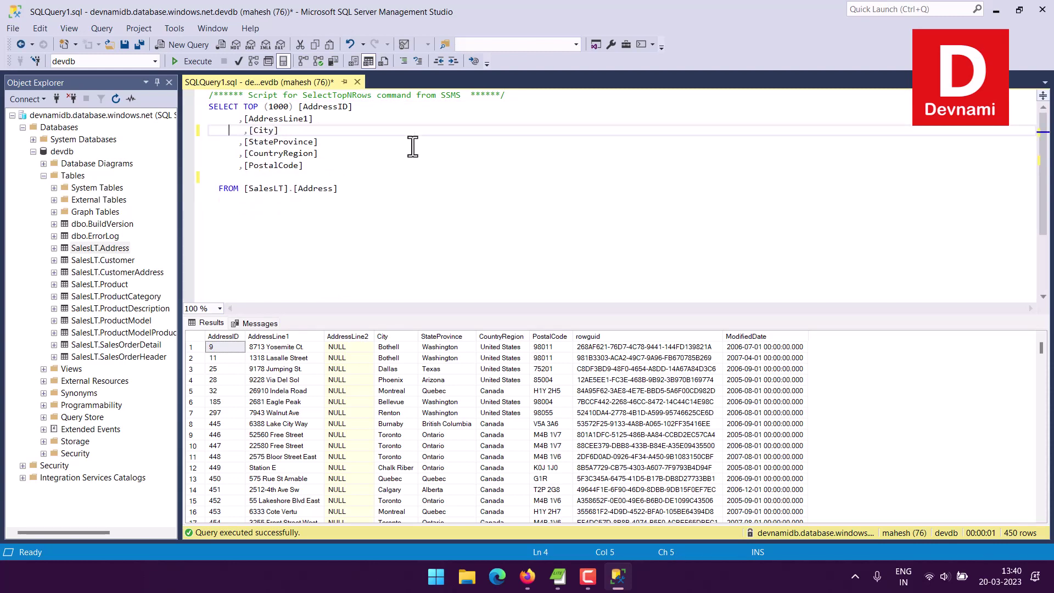
key(Delete)
Change TOP (1000) to TOP (100) and execute the query.
click(284, 106)
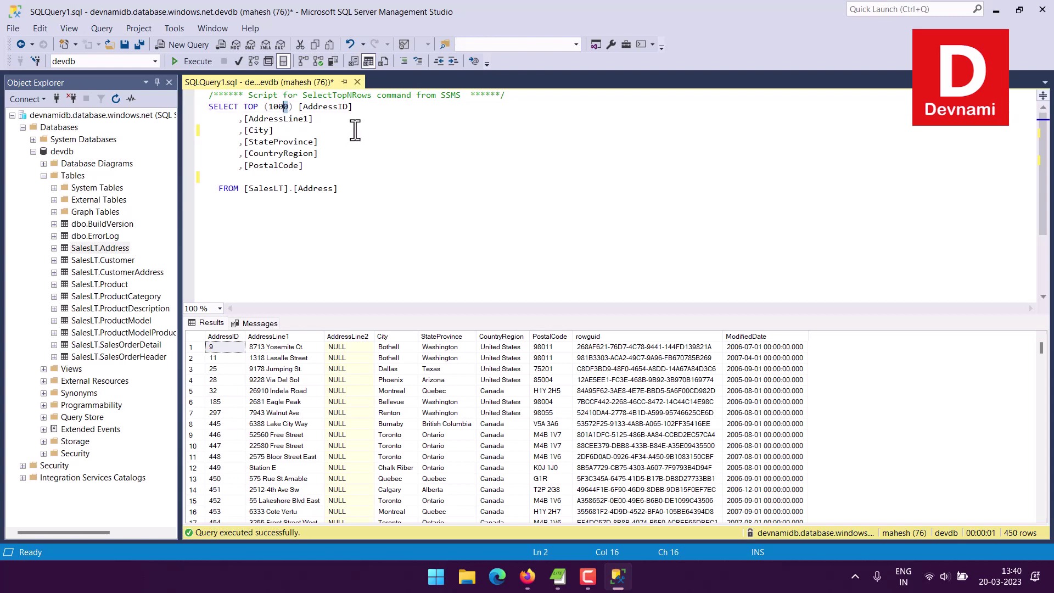
key(Delete)
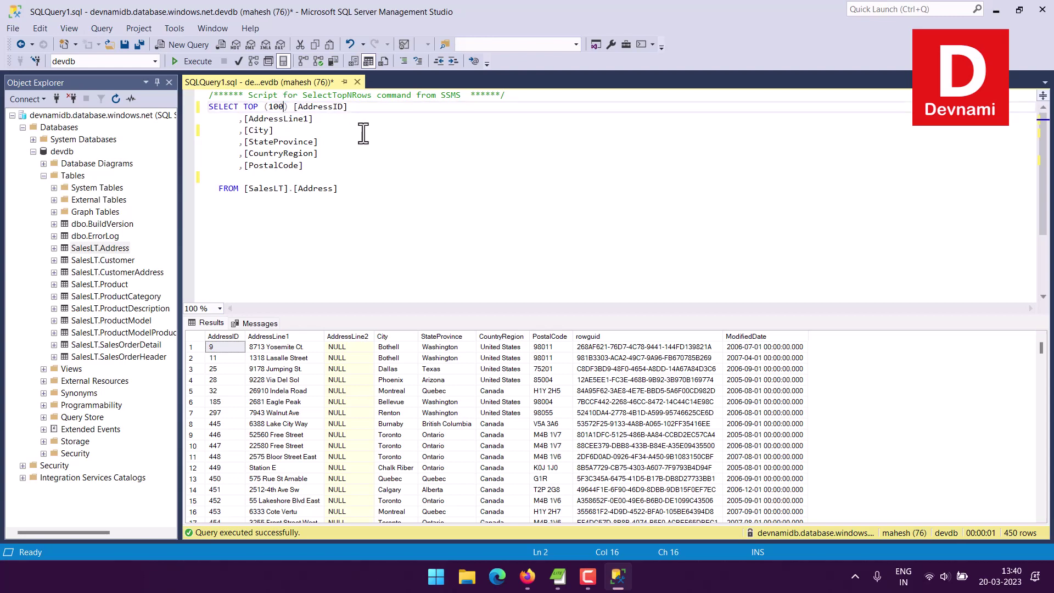
scroll(888, 393, down, 13)
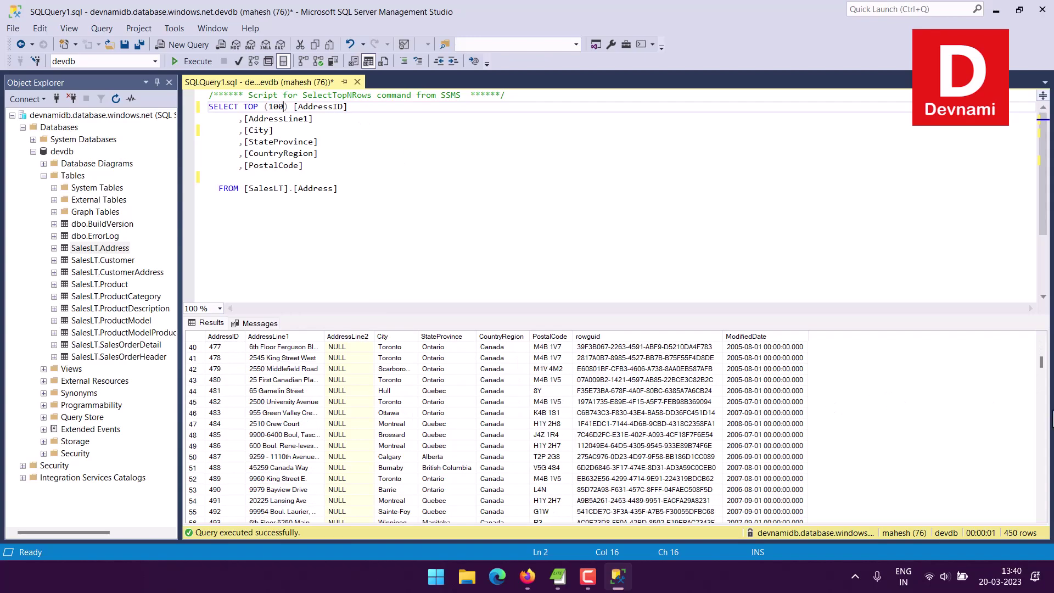
mouse_move(1042, 364)
mouse_down()
mouse_move(1051, 517)
mouse_move(1045, 344)
mouse_up()
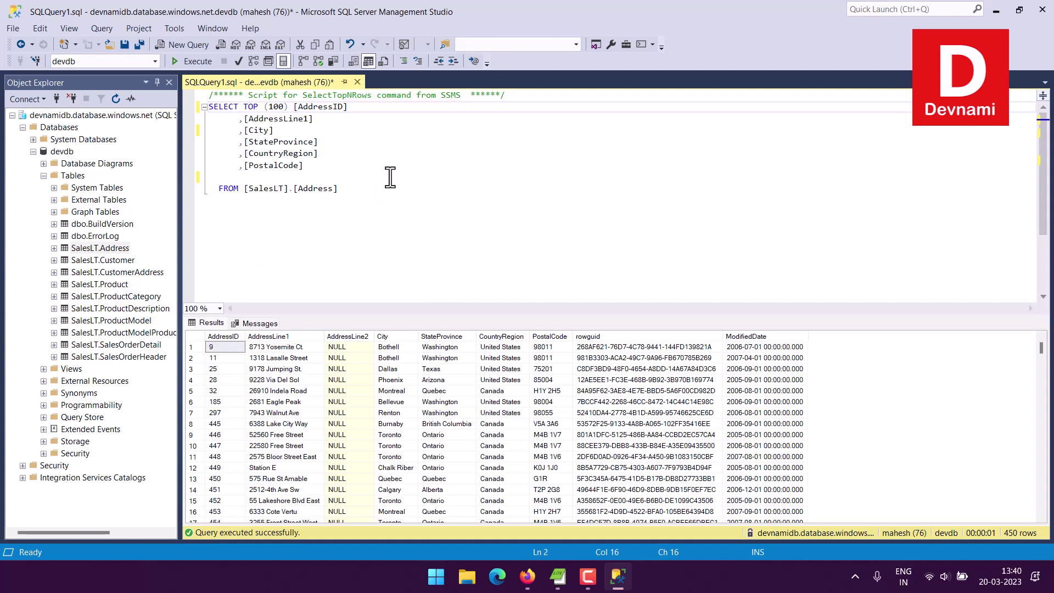
click(192, 61)
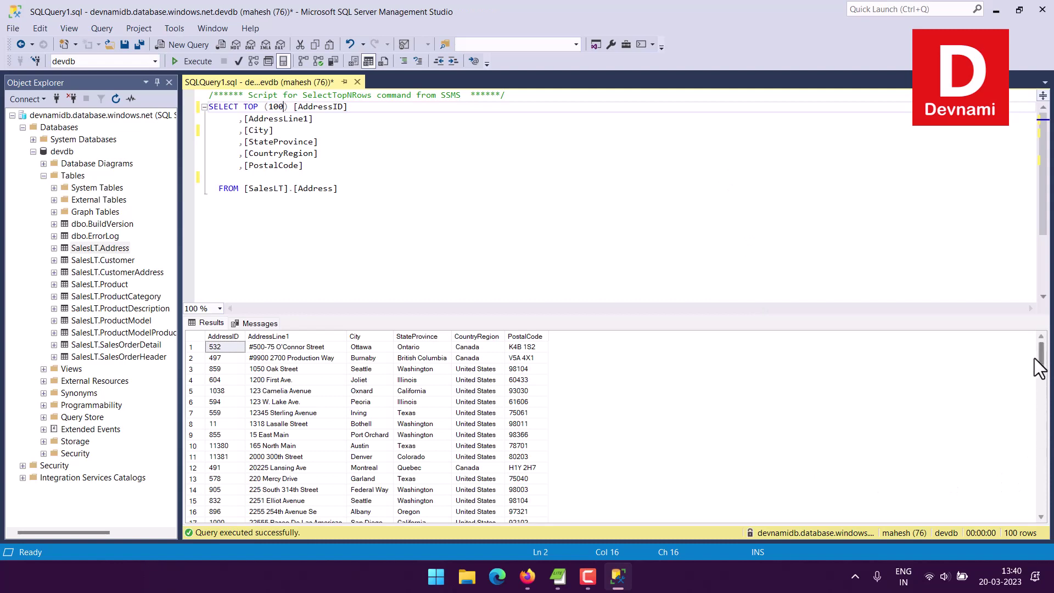
mouse_move(1035, 360)
mouse_down()
mouse_move(1037, 497)
mouse_move(1022, 345)
mouse_up()
click(228, 177)
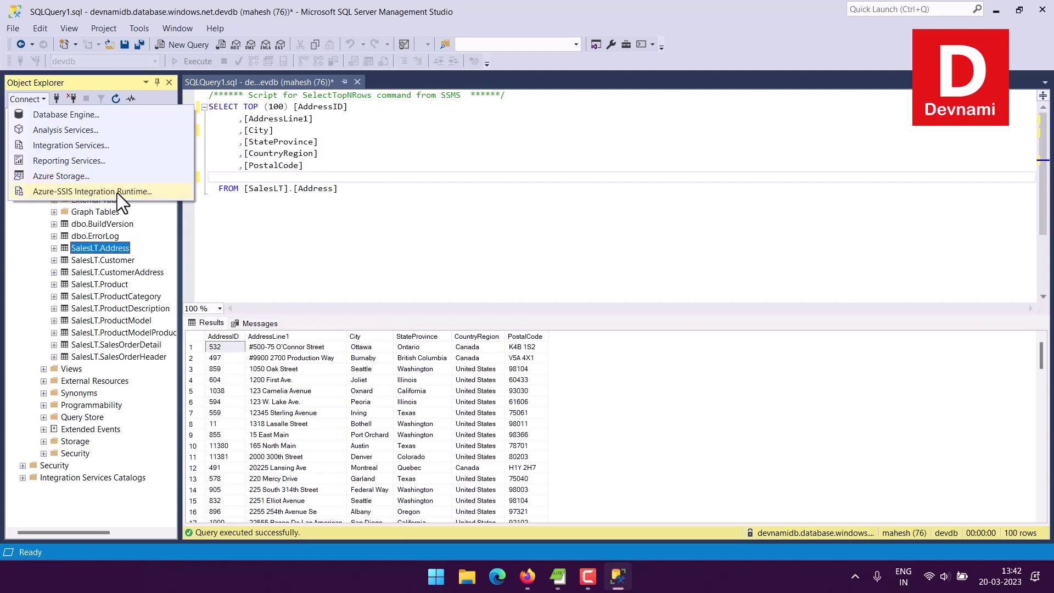
click(303, 190)
click(396, 174)
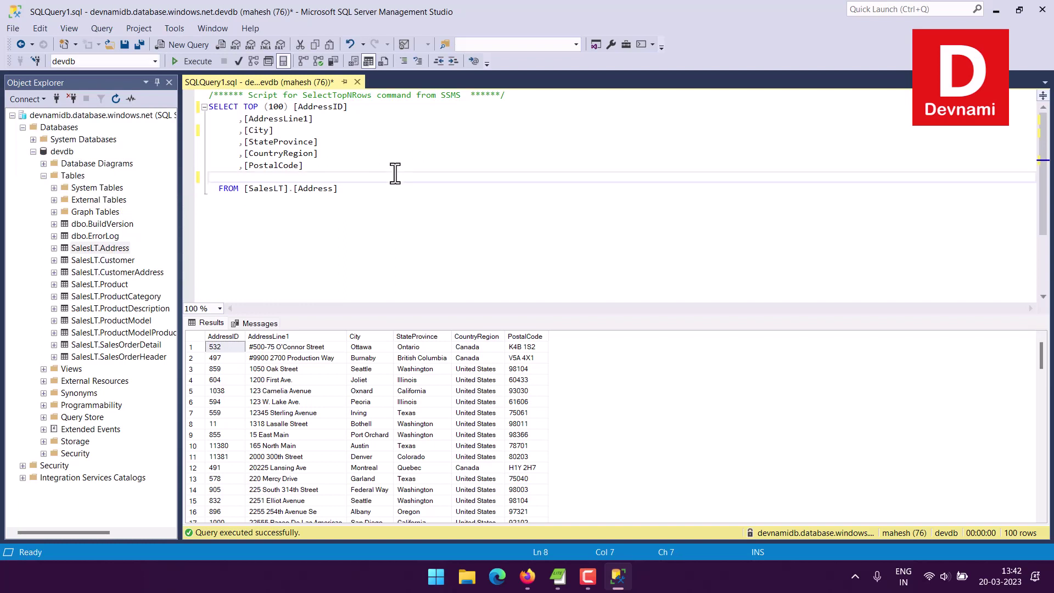